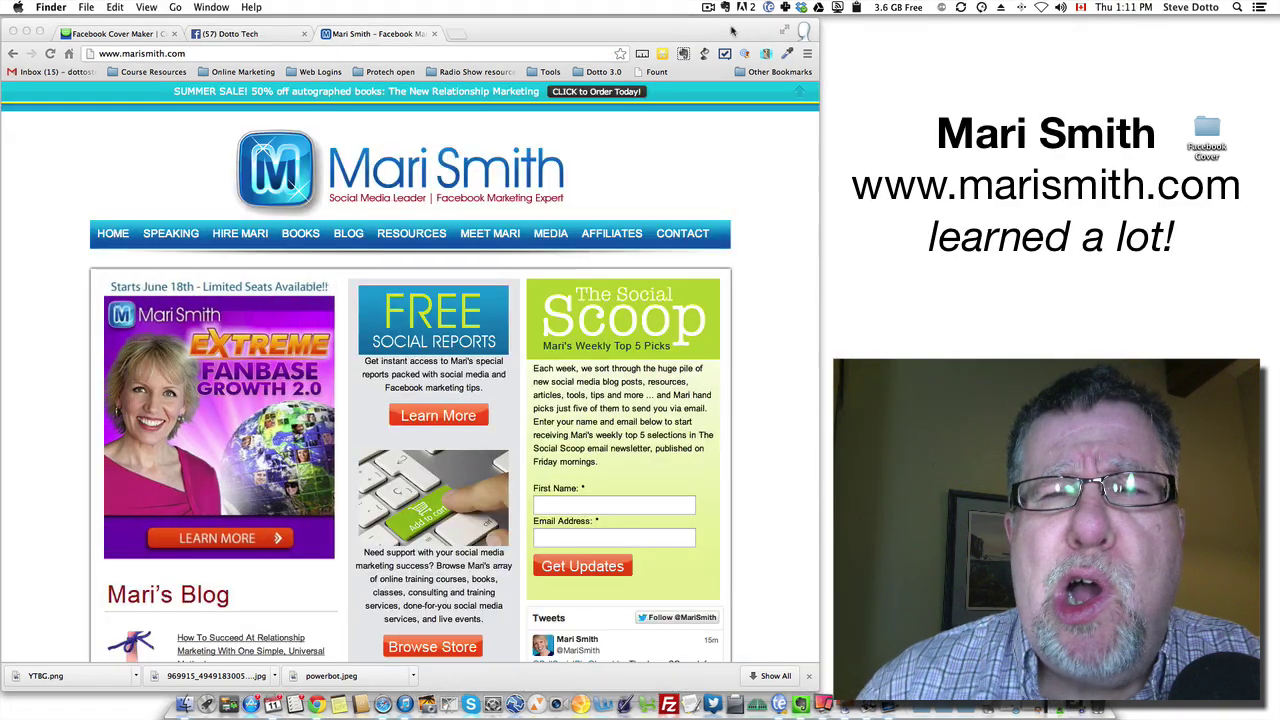
# - Scroll through the personal profile timeline, then switch windows
pyautogui.scroll(-6, 468, 422)
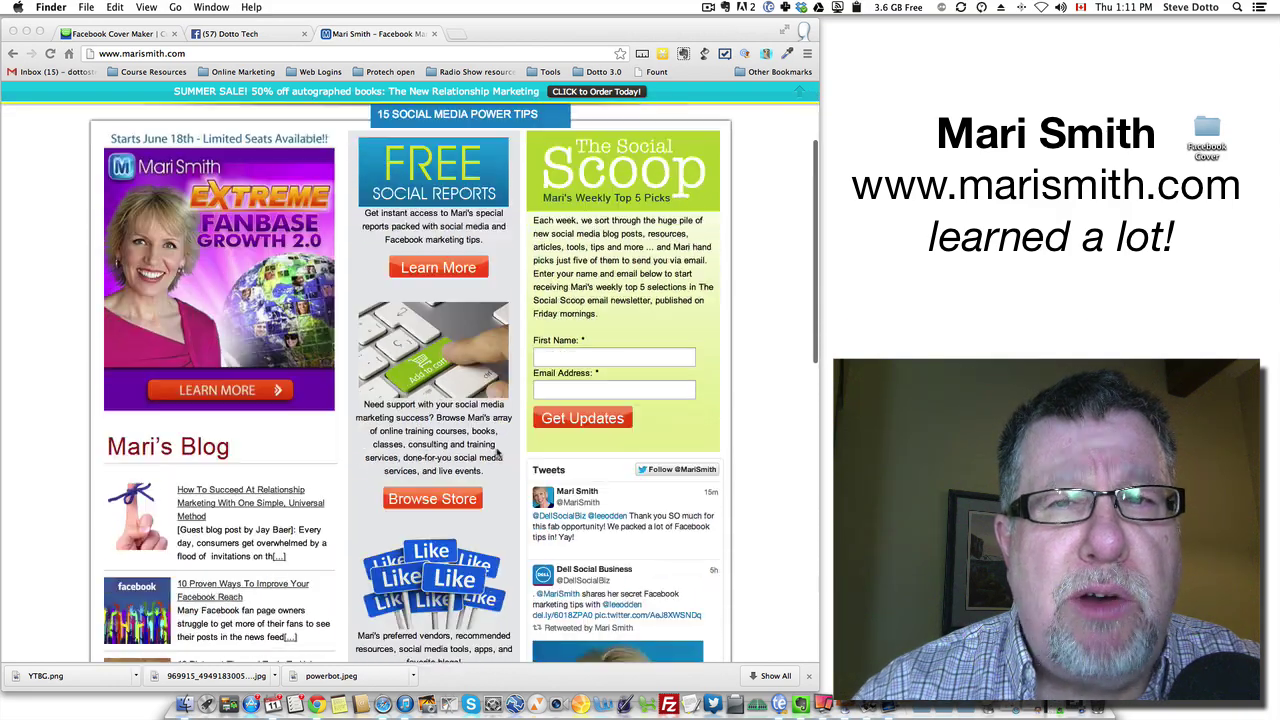
pyautogui.scroll(-5, 497, 453)
pyautogui.scroll(8, 497, 453)
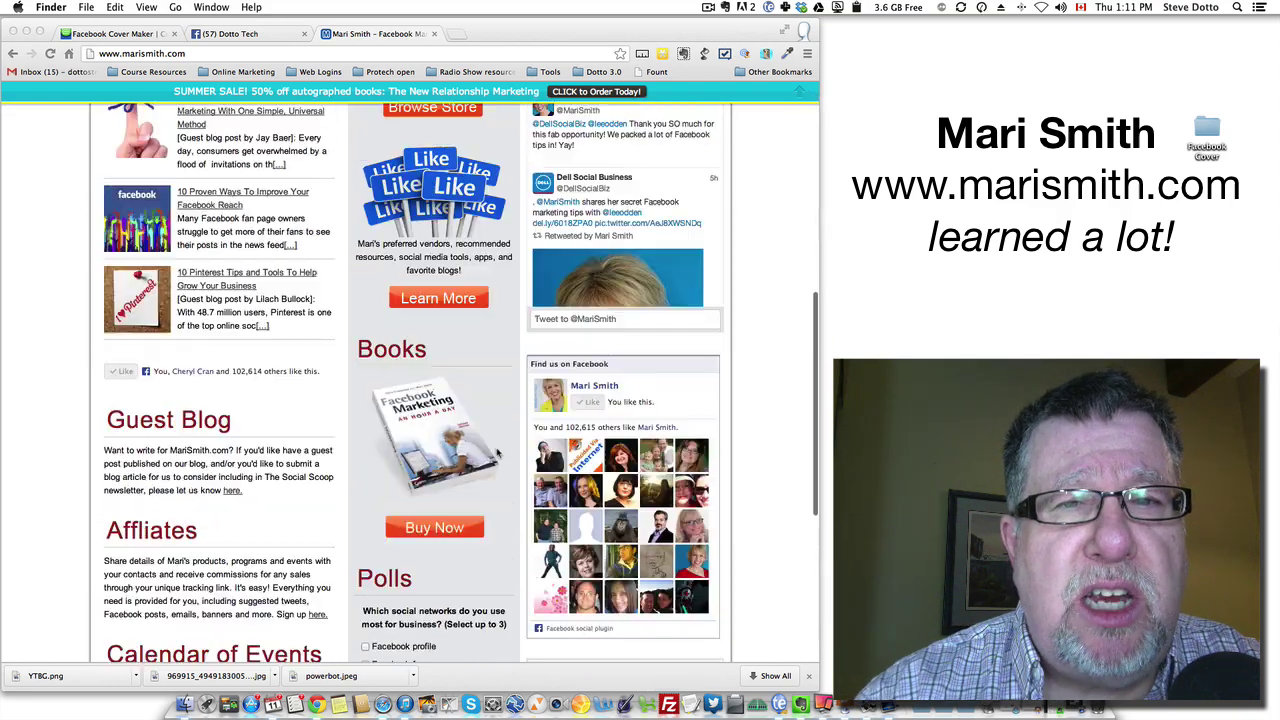
pyautogui.scroll(3, 497, 453)
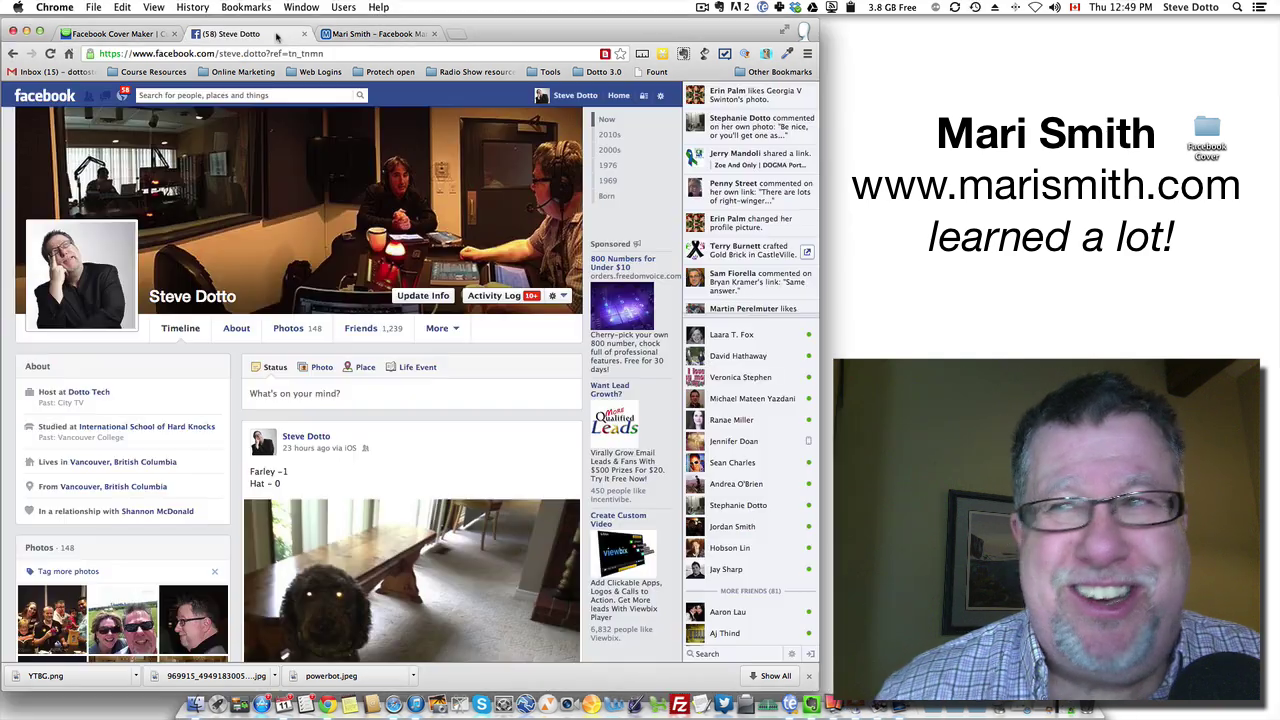
pyautogui.press('super+Tab')
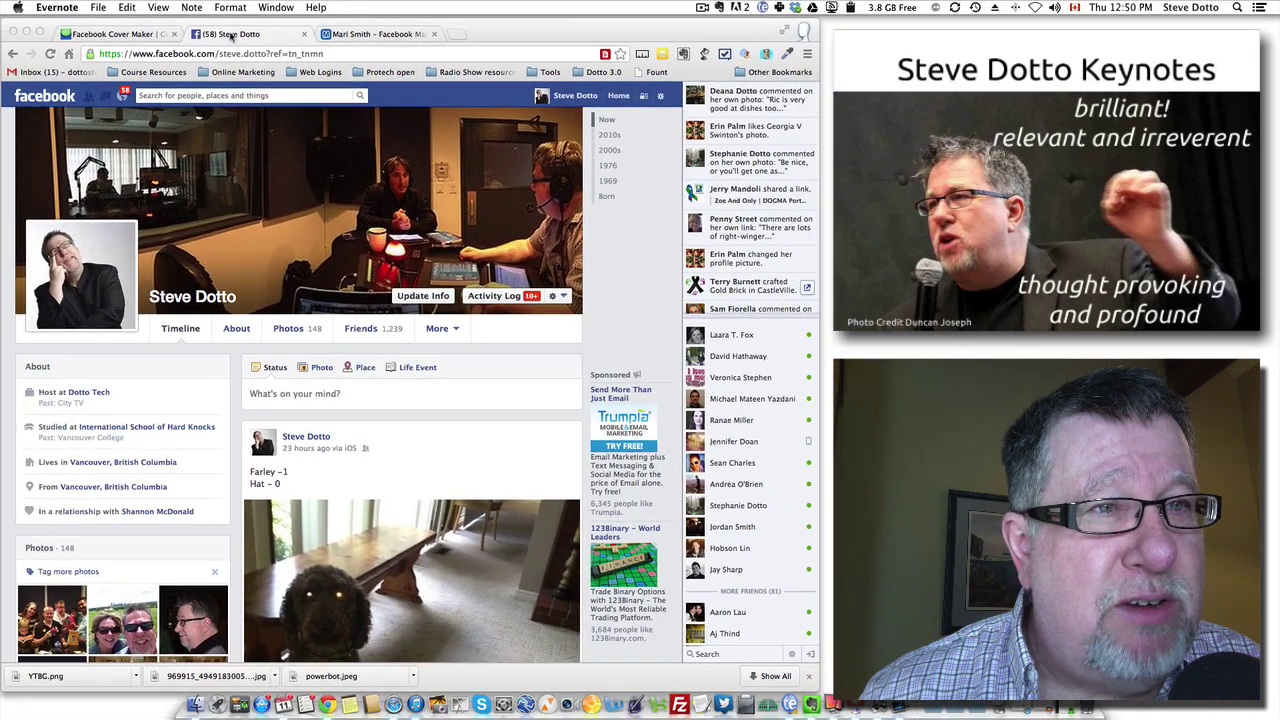
# - Search Facebook for 'dotto' and open the Dotto Tech page
pyautogui.click(230, 35)
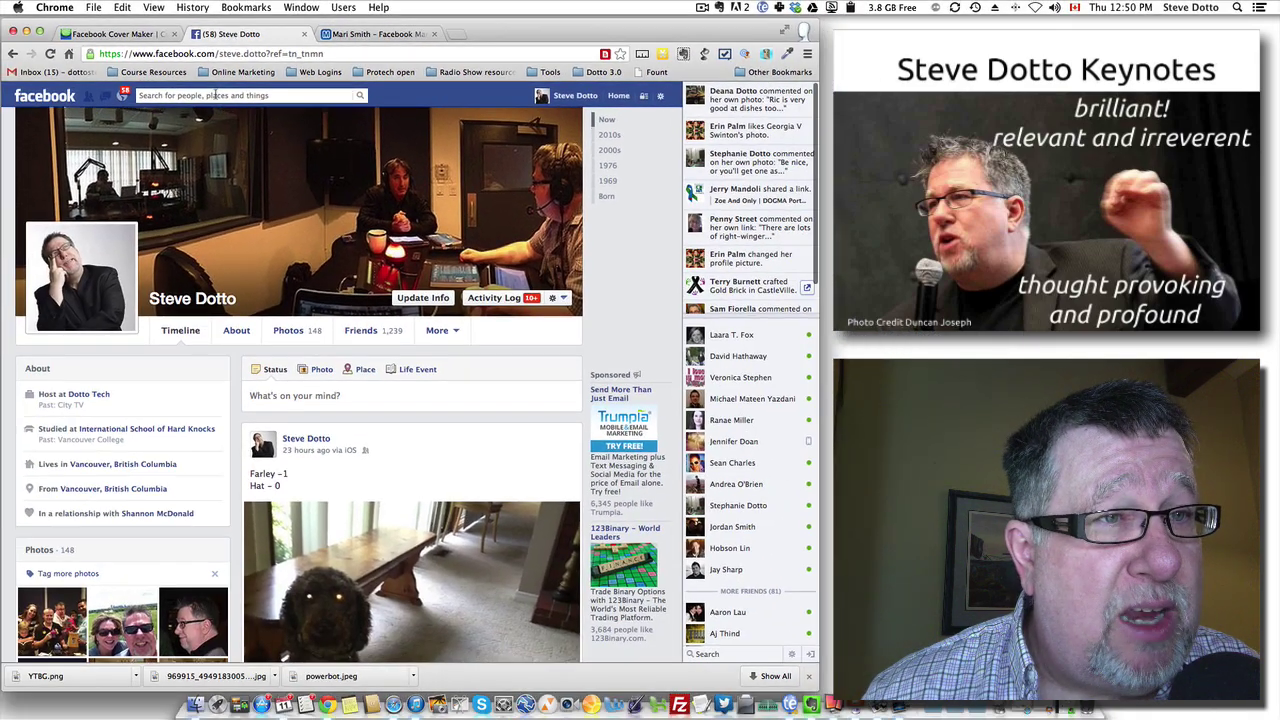
pyautogui.click(215, 95)
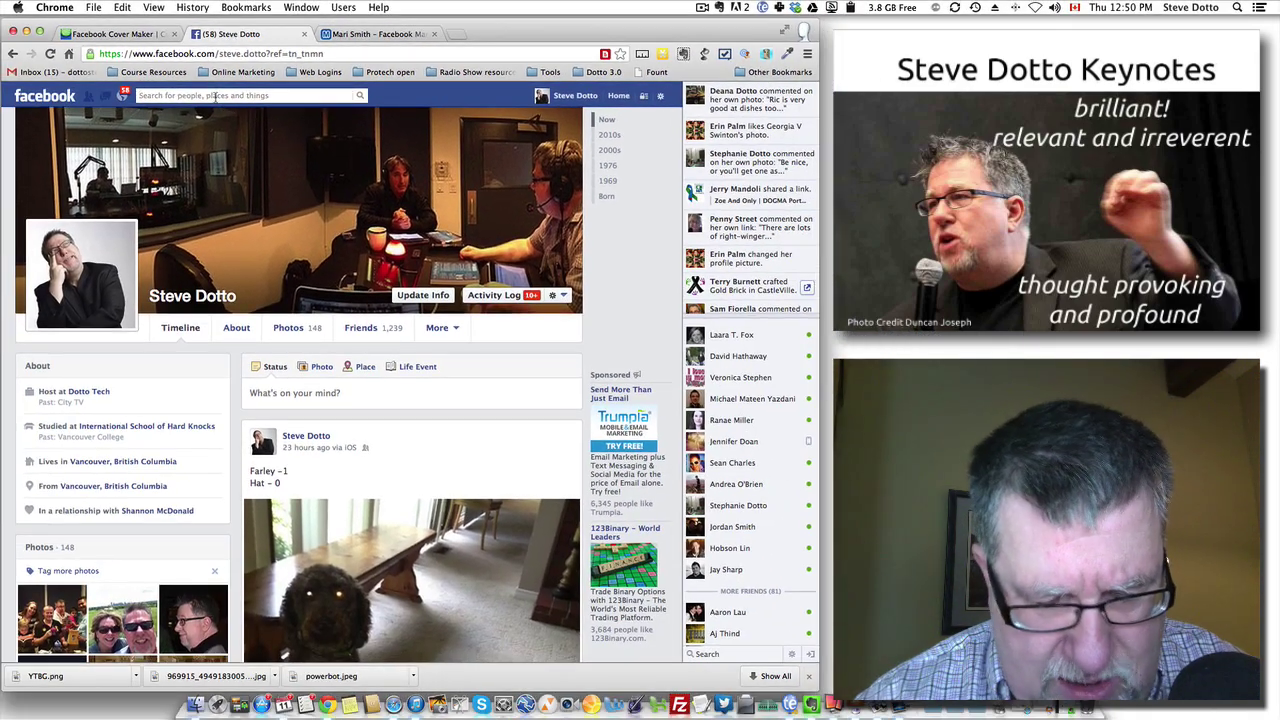
pyautogui.write('dotto')
pyautogui.press('Return')
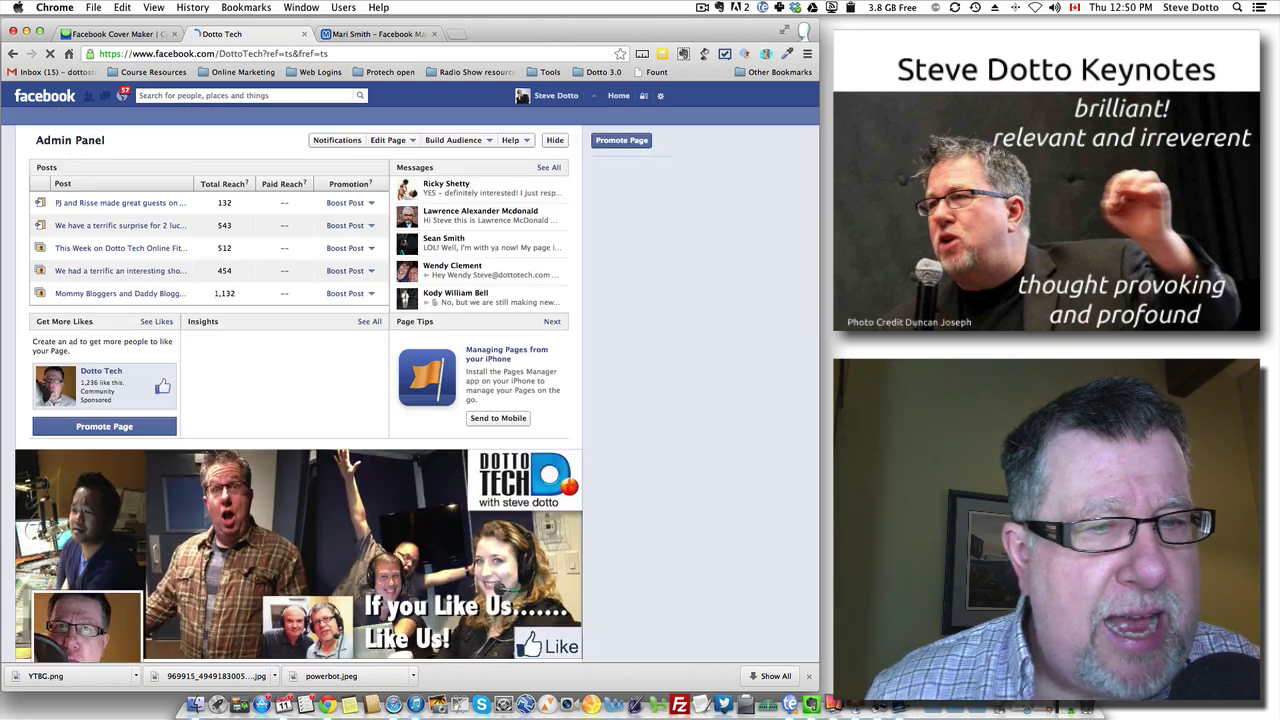
# - Reveal the Dotto Tech cover photo by skipping the page-likes promotion, then go to the cover maker
pyautogui.scroll(-5, 585, 482)
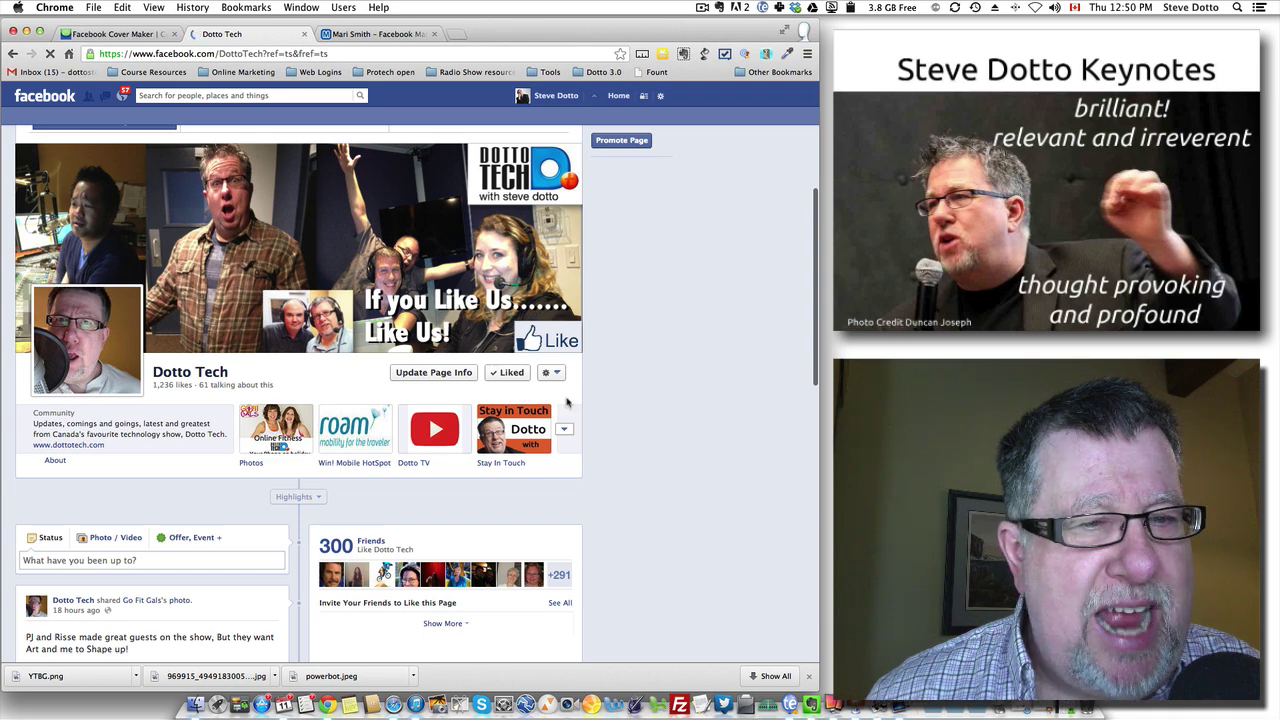
pyautogui.moveTo(285, 260)
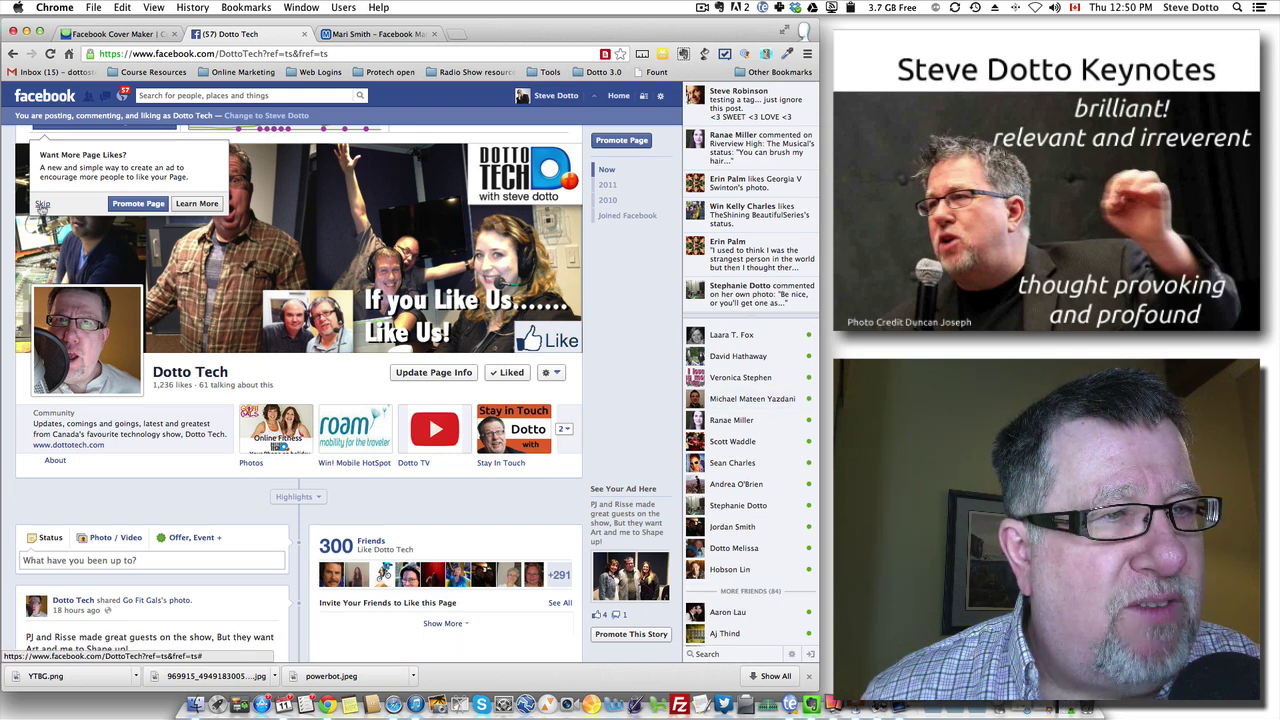
pyautogui.click(43, 204)
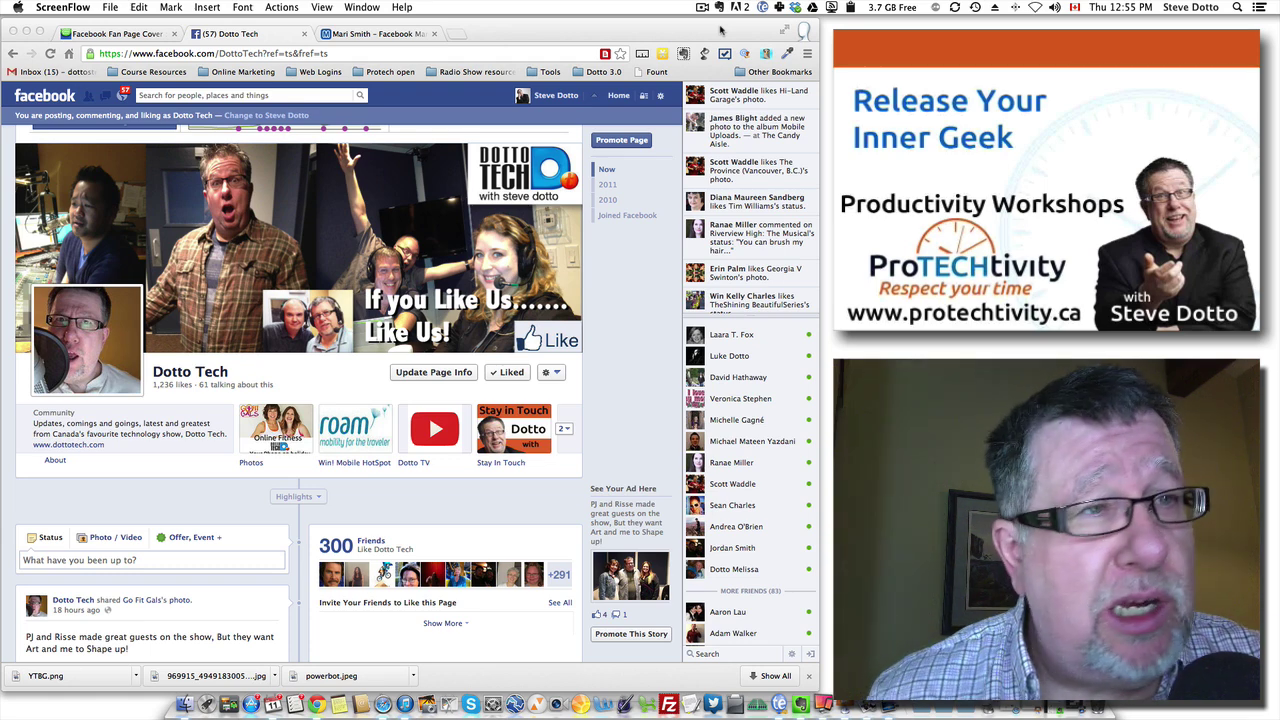
pyautogui.click(118, 34)
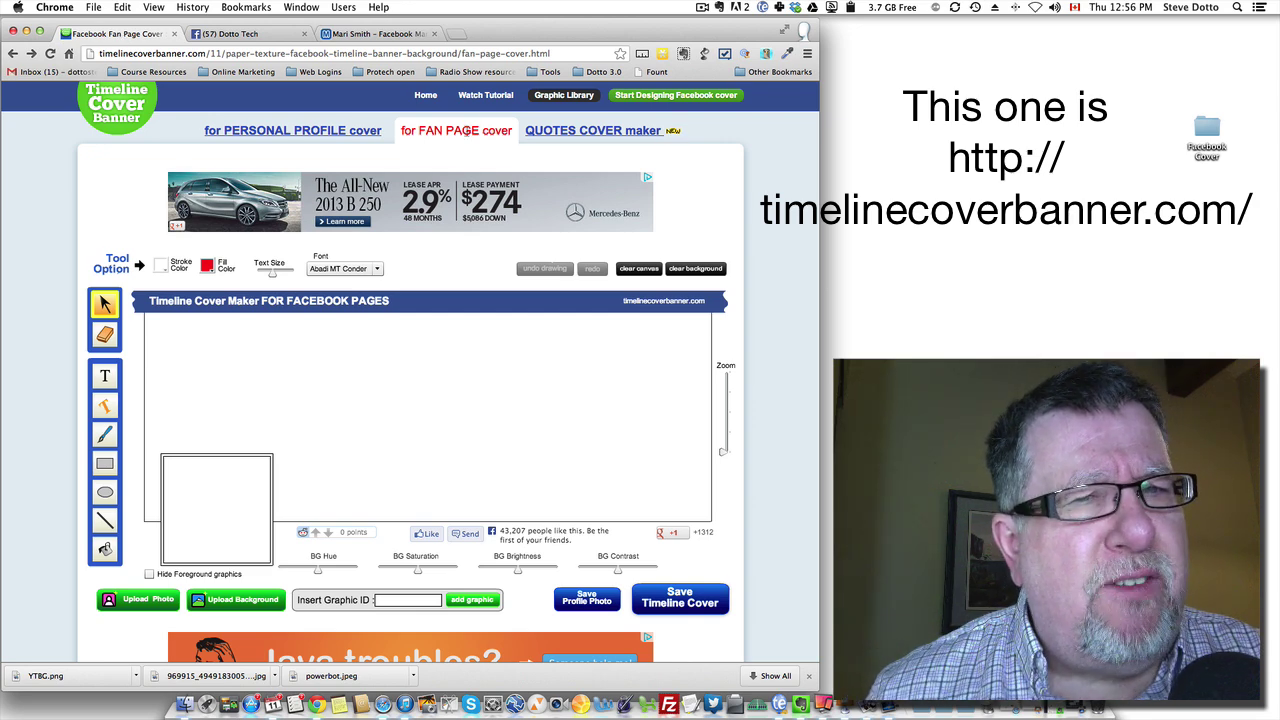
# - Switch the cover maker to personal profile covers and scroll to the editing canvas
pyautogui.click(300, 134)
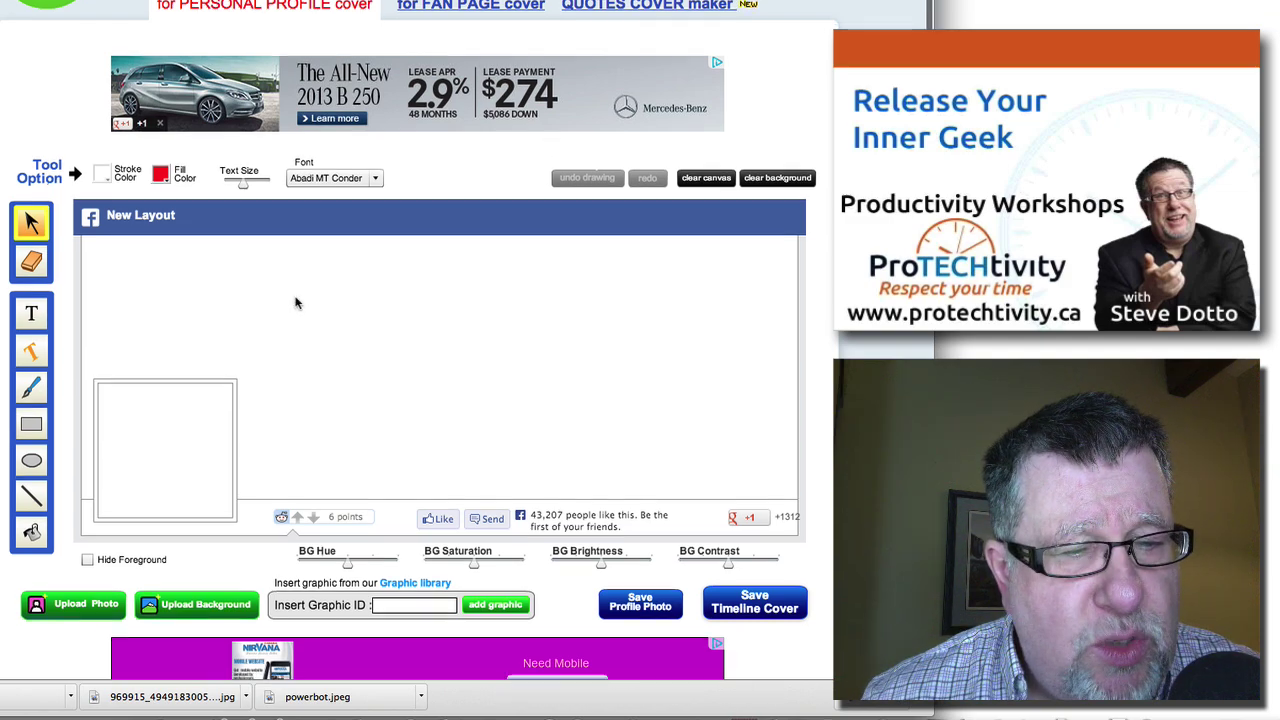
pyautogui.scroll(-3, 294, 297)
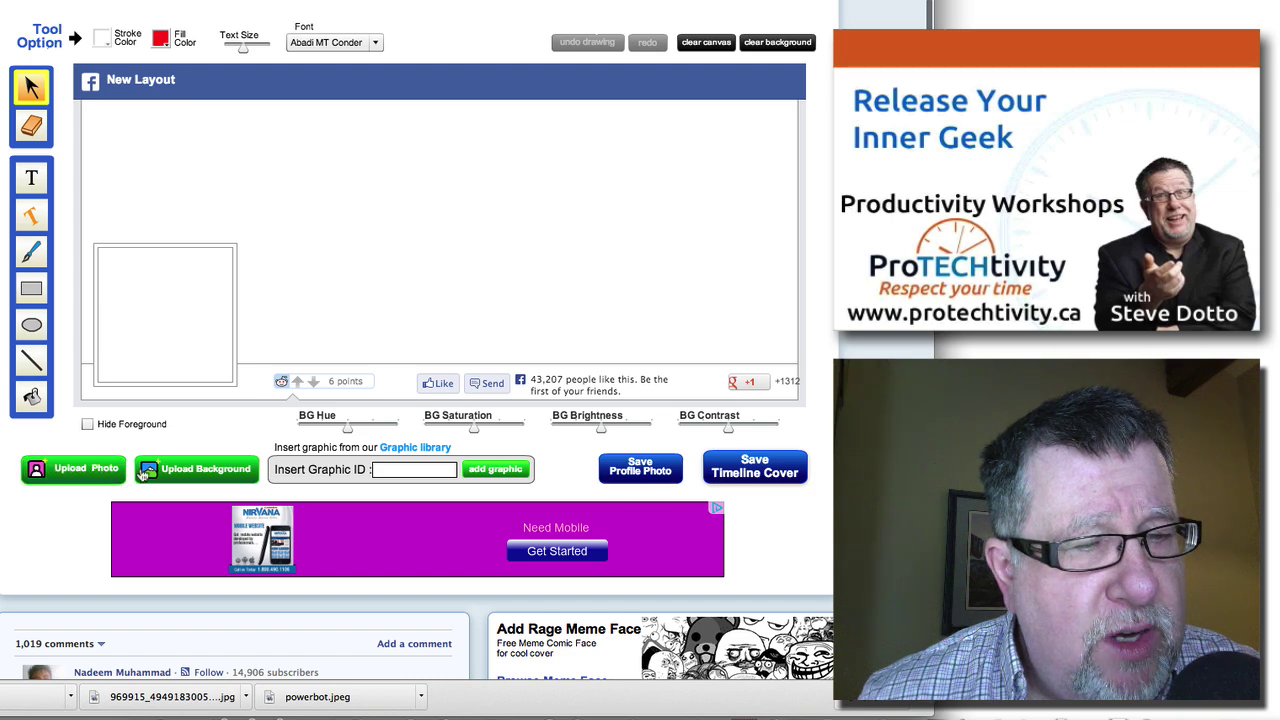
pyautogui.scroll(1, 180, 482)
# - Upload BG.JPG as the cover background and shift it up to show the lake
pyautogui.click(186, 479)
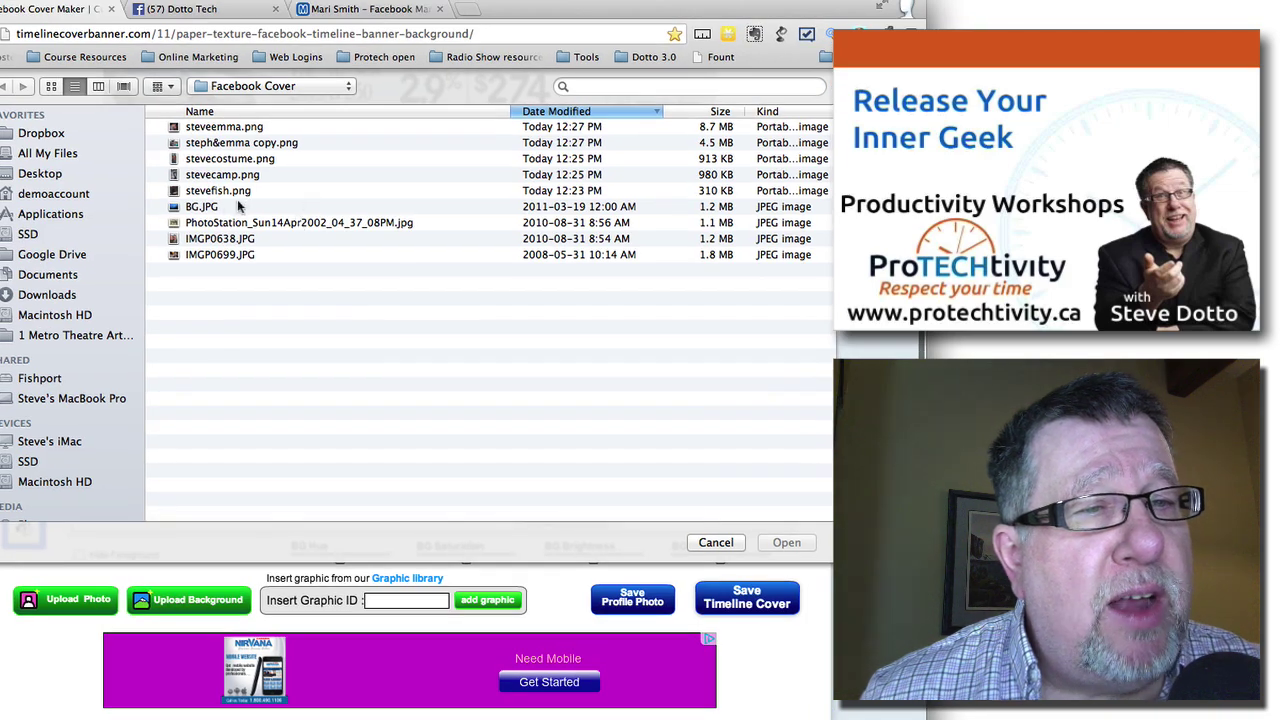
pyautogui.doubleClick(225, 85)
pyautogui.moveTo(576, 405); pyautogui.dragTo(593, 356)
pyautogui.scroll(1, 556, 320)
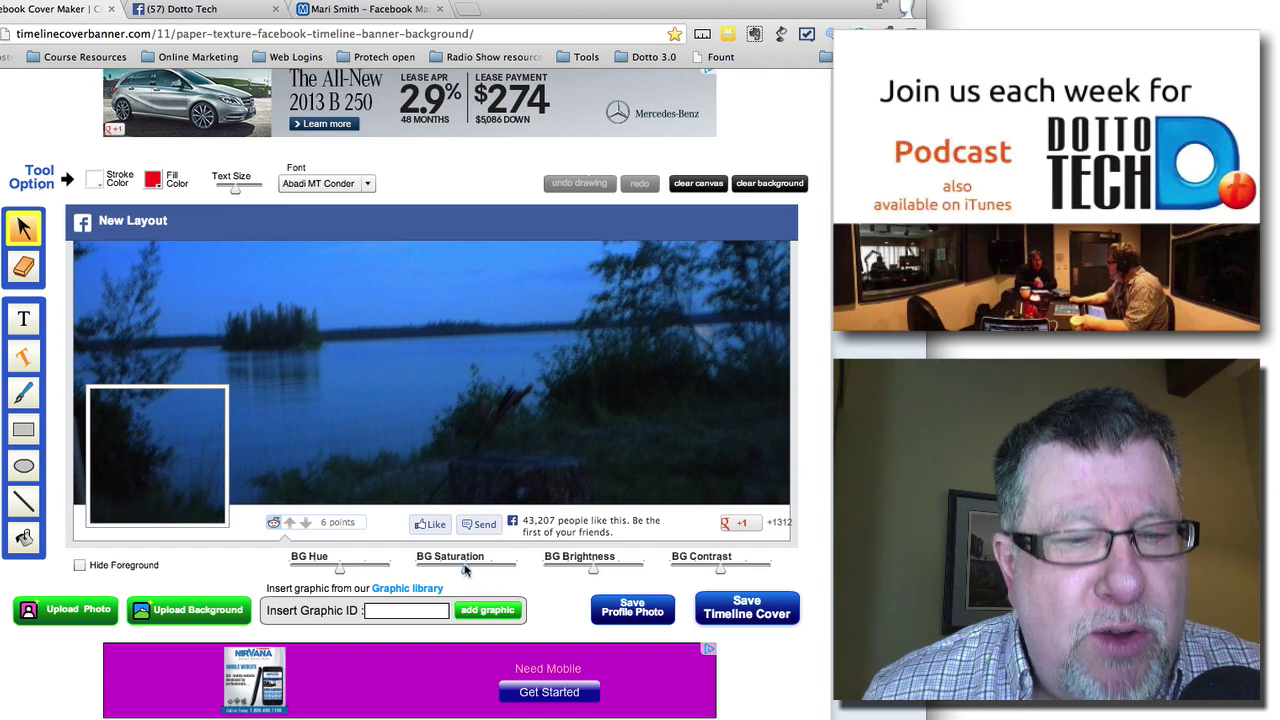
# - Raise the background's saturation and brightness, then bring up the photo upload dialog
pyautogui.moveTo(462, 569)
pyautogui.mouseDown()
pyautogui.moveTo(446, 568)
pyautogui.moveTo(466, 564)
pyautogui.mouseUp()
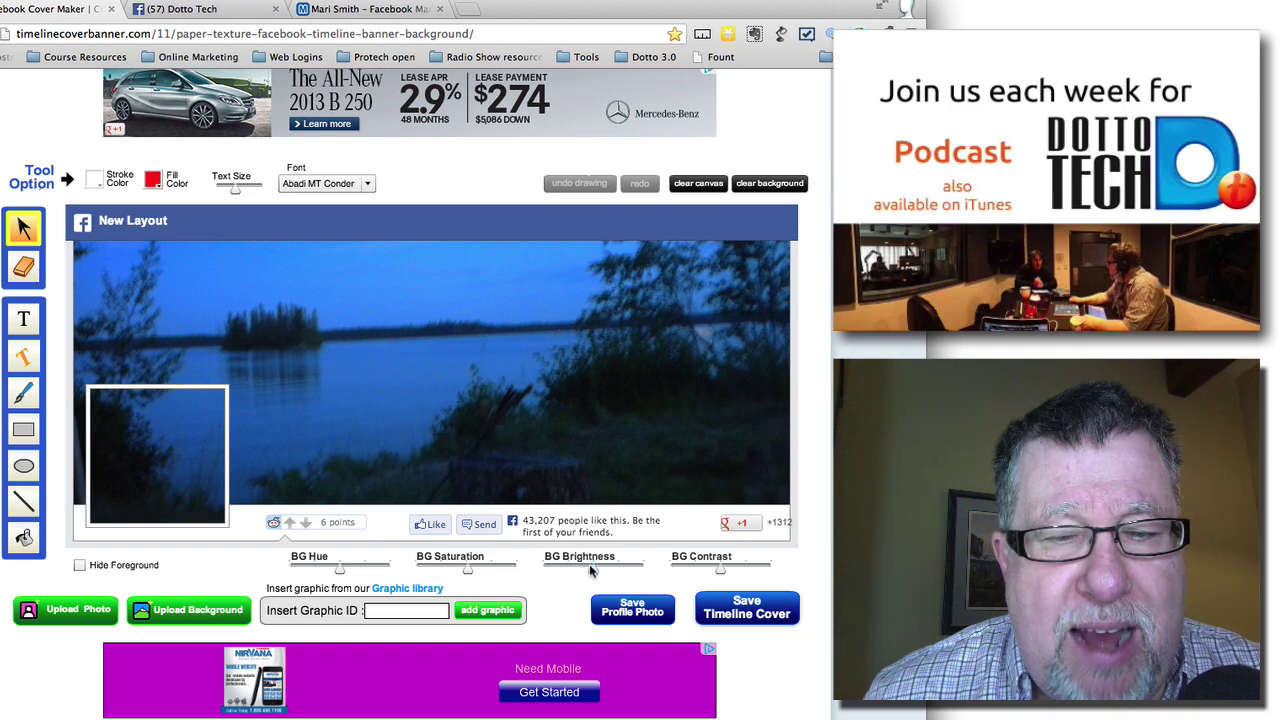
pyautogui.moveTo(592, 569); pyautogui.dragTo(637, 566)
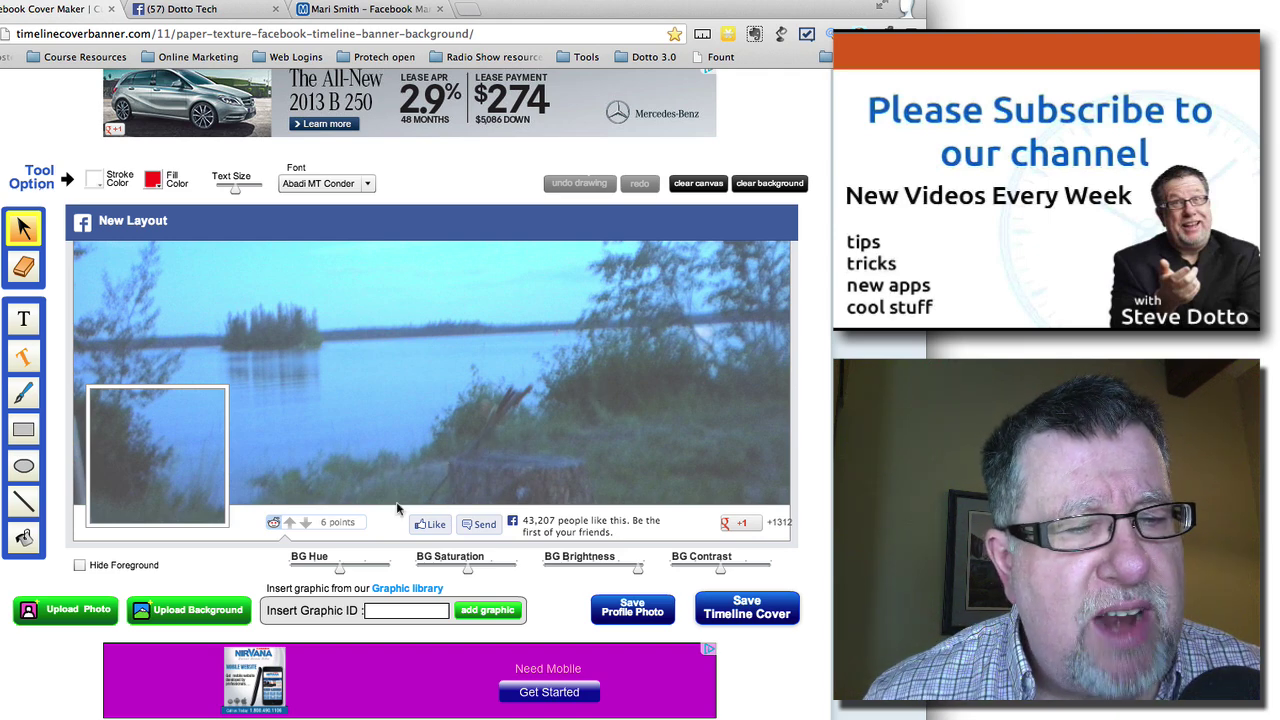
pyautogui.click(78, 612)
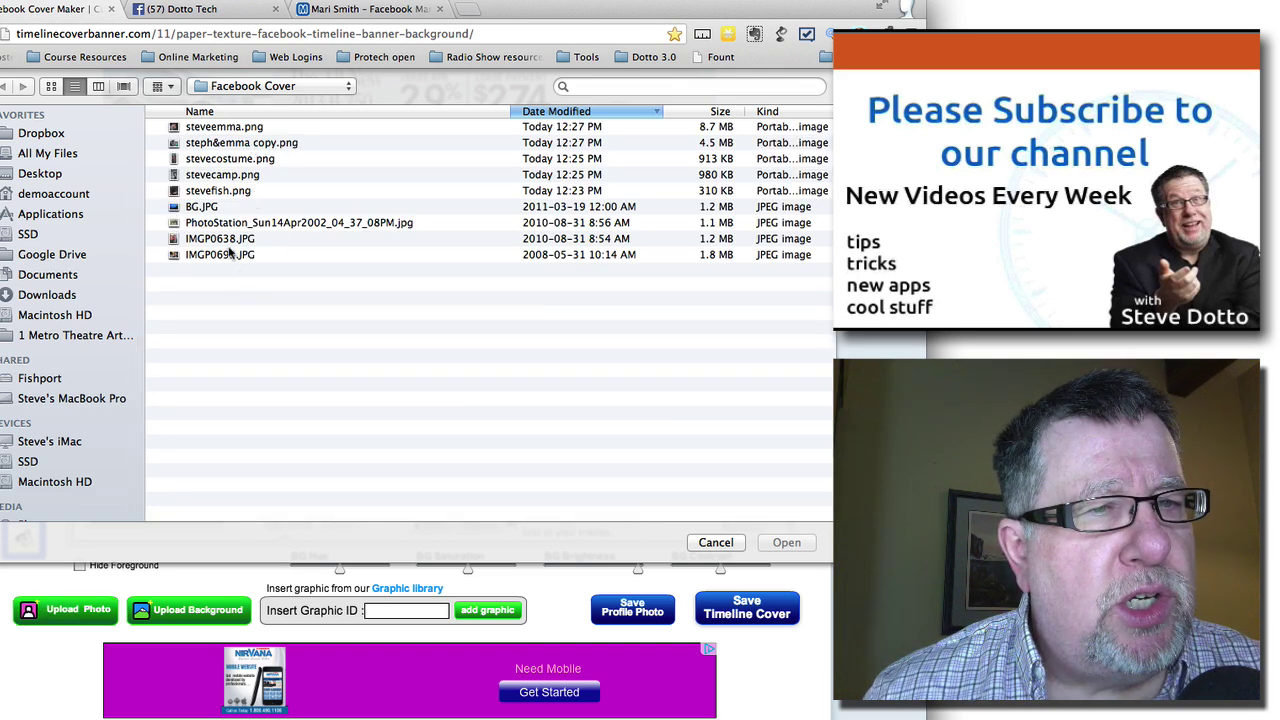
# - Add stevecamp.png, enlarge it, undo its tilt, and set it upright at the cover's right edge
pyautogui.click(242, 177)
pyautogui.doubleClick(242, 175)
pyautogui.moveTo(413, 359); pyautogui.dragTo(780, 358)
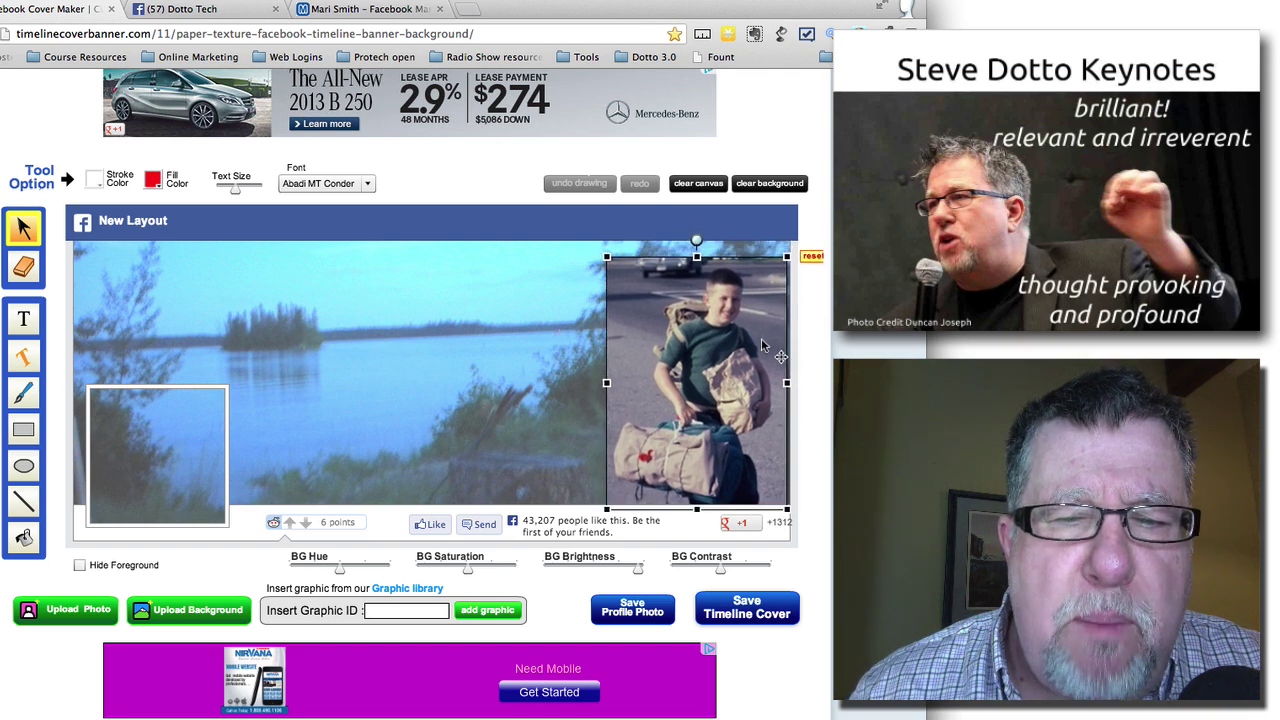
pyautogui.moveTo(789, 263); pyautogui.dragTo(820, 266)
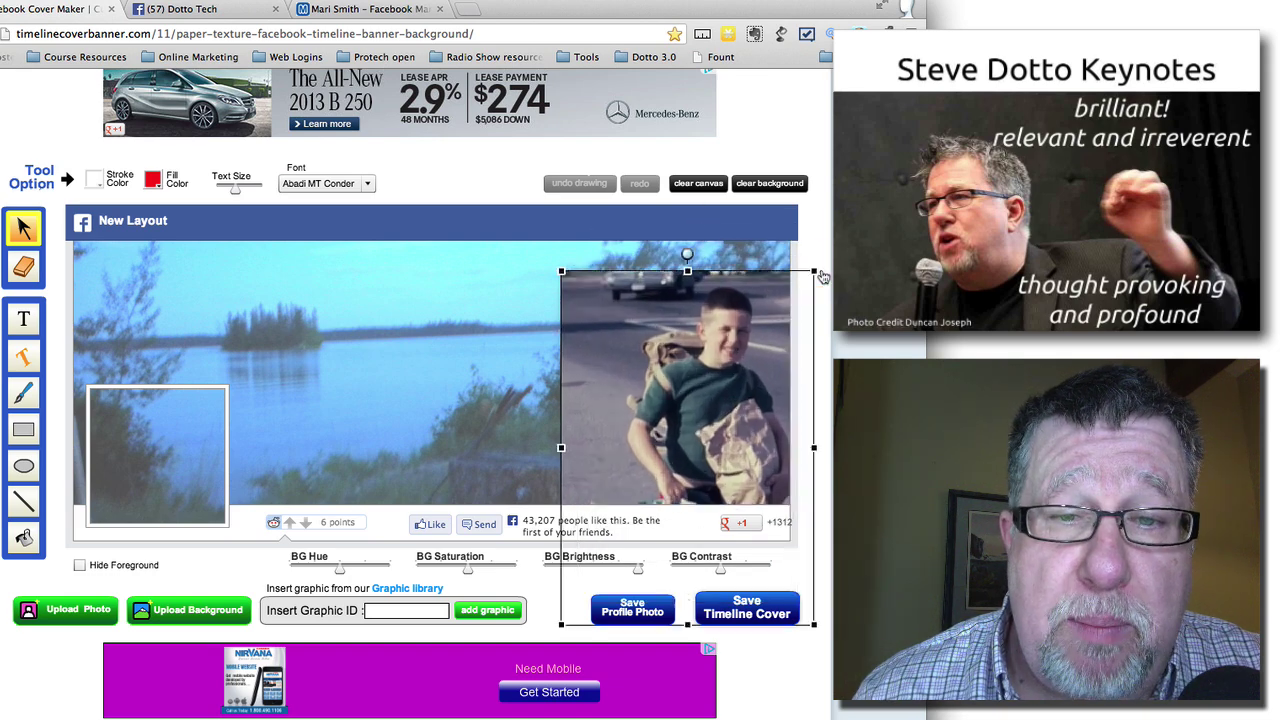
pyautogui.moveTo(652, 428); pyautogui.dragTo(644, 405)
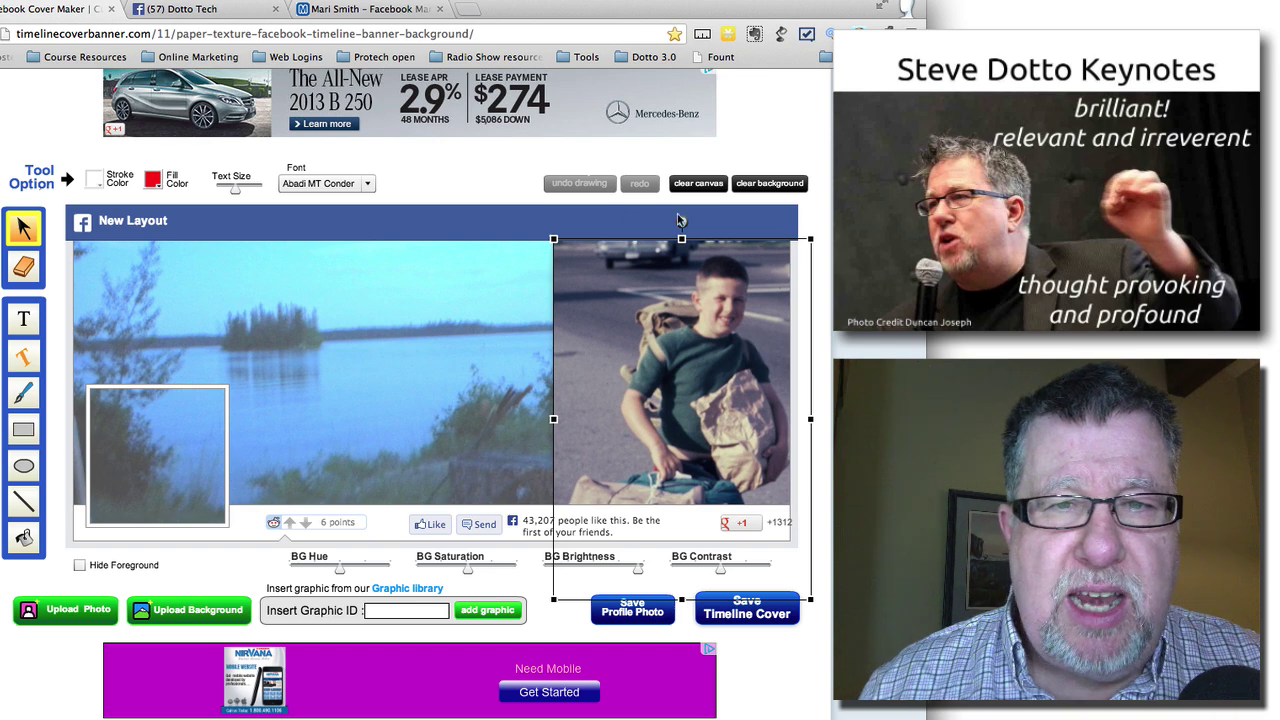
pyautogui.moveTo(684, 224)
pyautogui.mouseDown()
pyautogui.moveTo(586, 243)
pyautogui.moveTo(554, 277)
pyautogui.moveTo(600, 240)
pyautogui.moveTo(694, 231)
pyautogui.mouseUp()
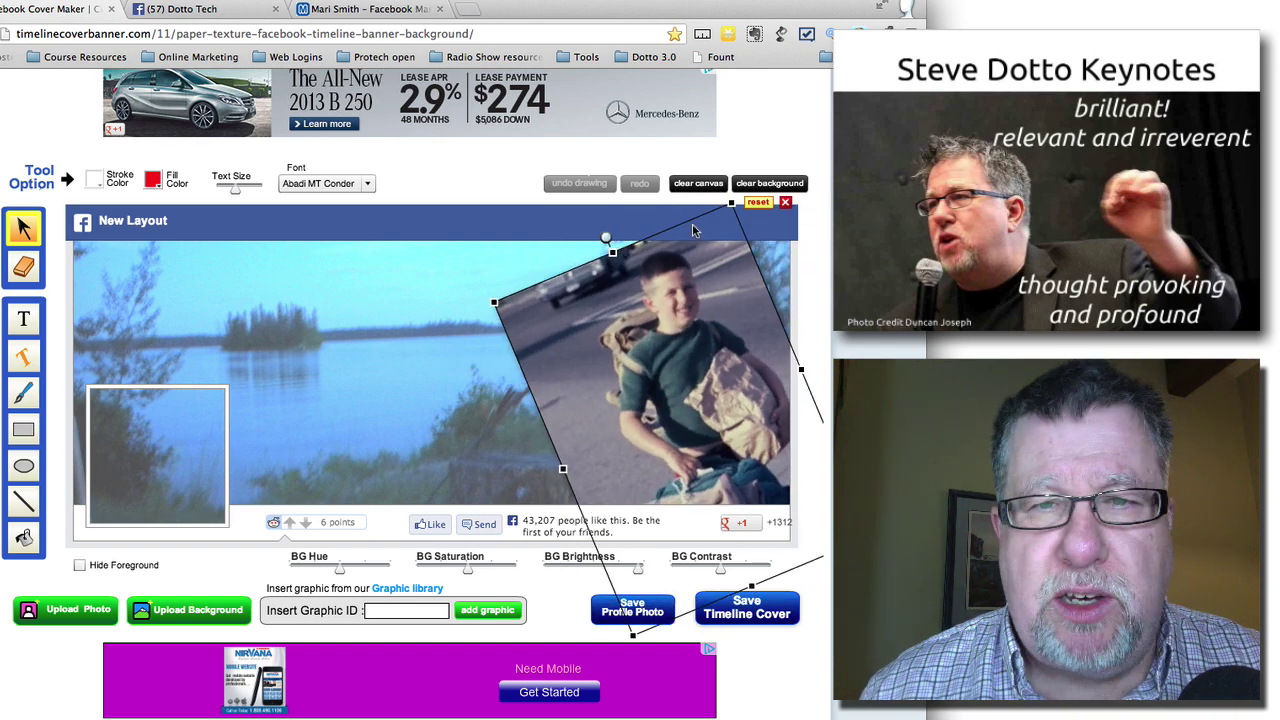
pyautogui.click(762, 204)
pyautogui.moveTo(664, 424); pyautogui.dragTo(683, 382)
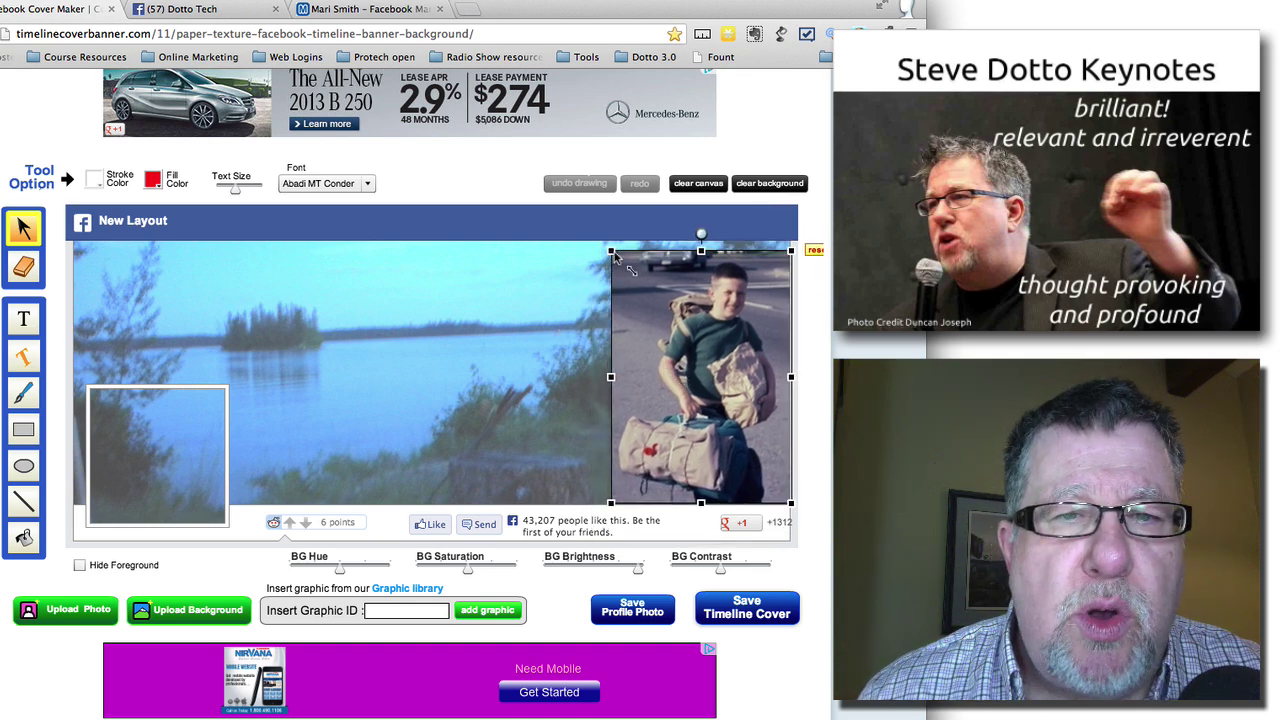
pyautogui.moveTo(612, 253); pyautogui.dragTo(603, 240)
# - Add stevecostume.png, raise and enlarge it beside the boy's photo, then deselect it
pyautogui.click(65, 610)
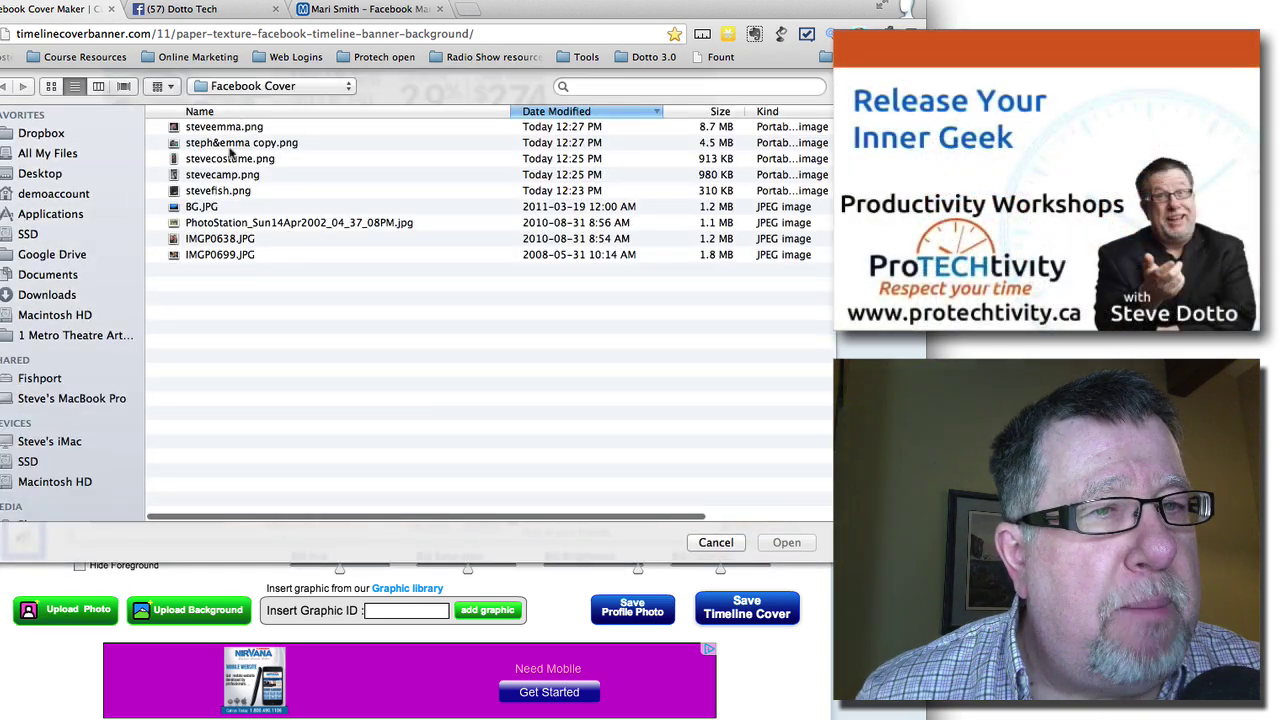
pyautogui.doubleClick(266, 160)
pyautogui.moveTo(530, 368); pyautogui.dragTo(522, 293)
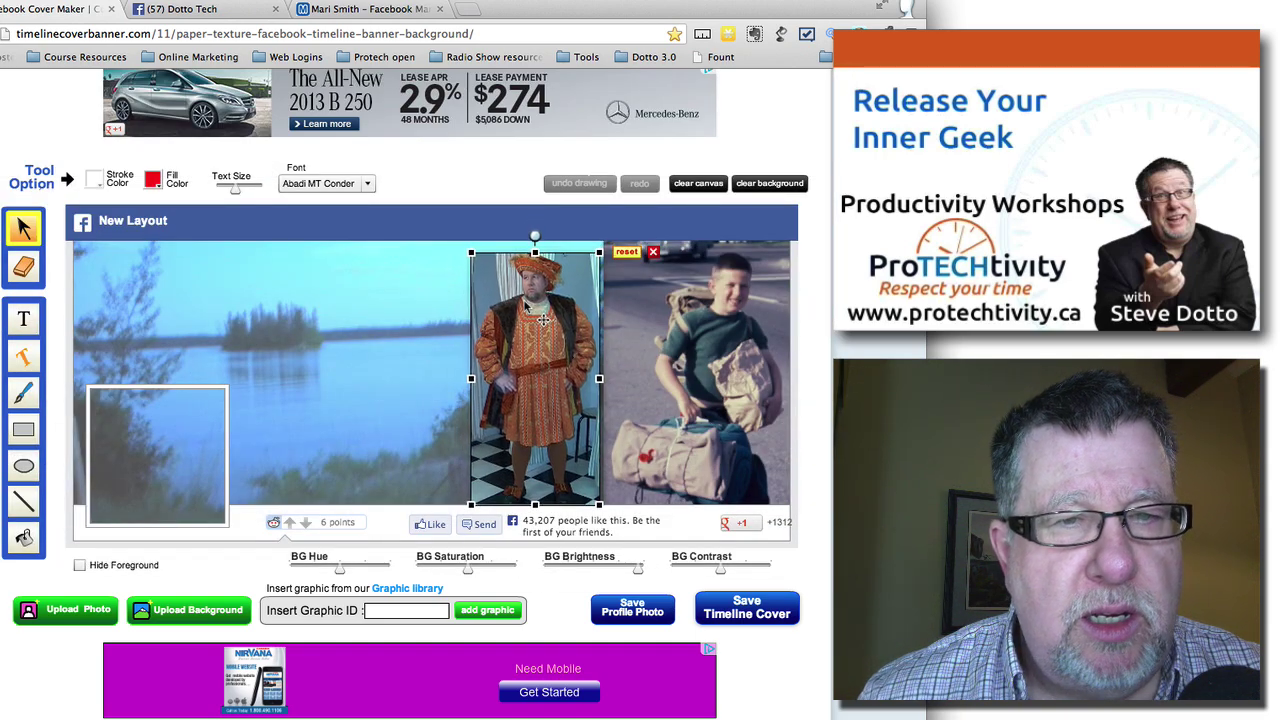
pyautogui.moveTo(471, 253); pyautogui.dragTo(465, 240)
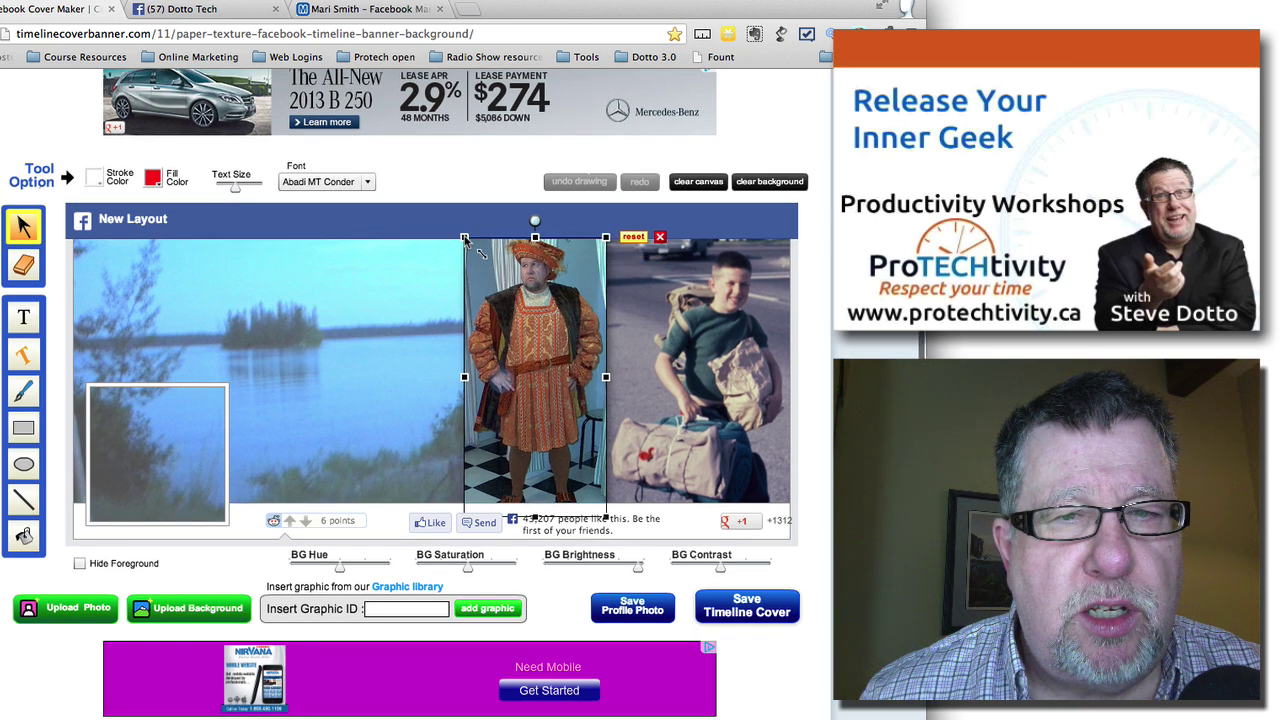
pyautogui.click(386, 368)
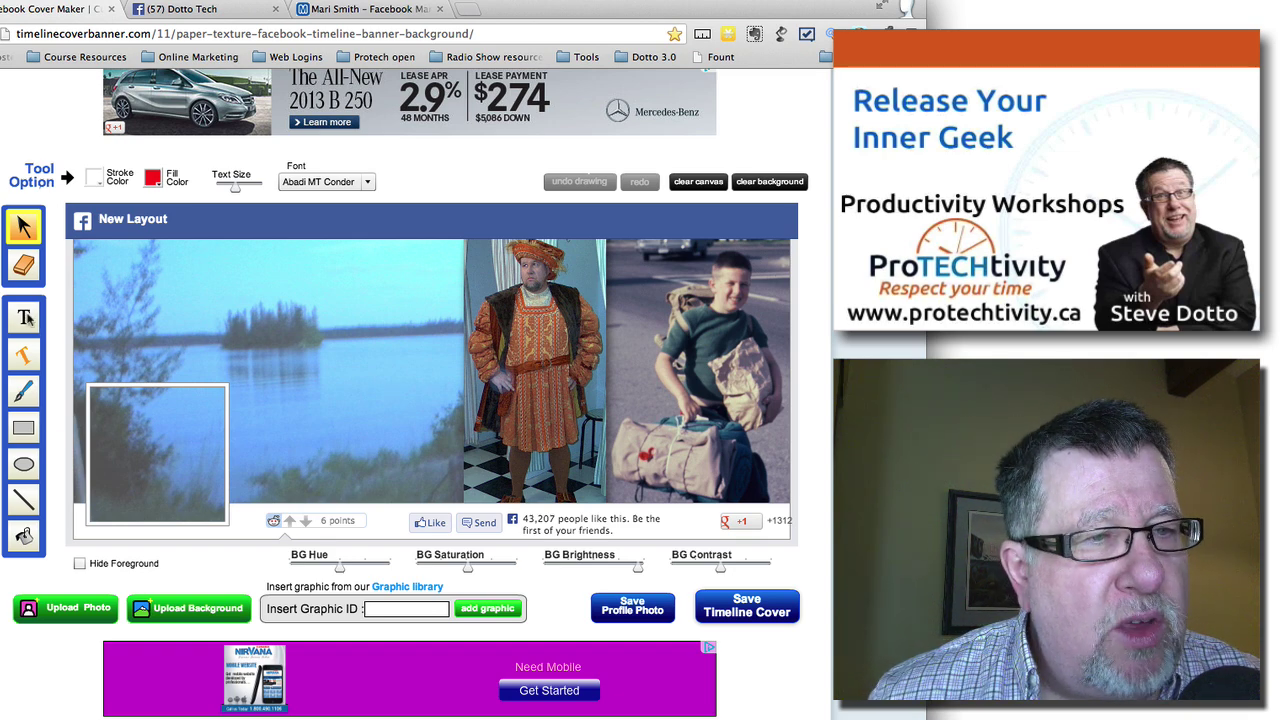
# - Place a 'Text' label on the lake in Abadi MT Condensed, then return to the selection tool
pyautogui.click(24, 317)
pyautogui.click(178, 286)
pyautogui.write('Text')
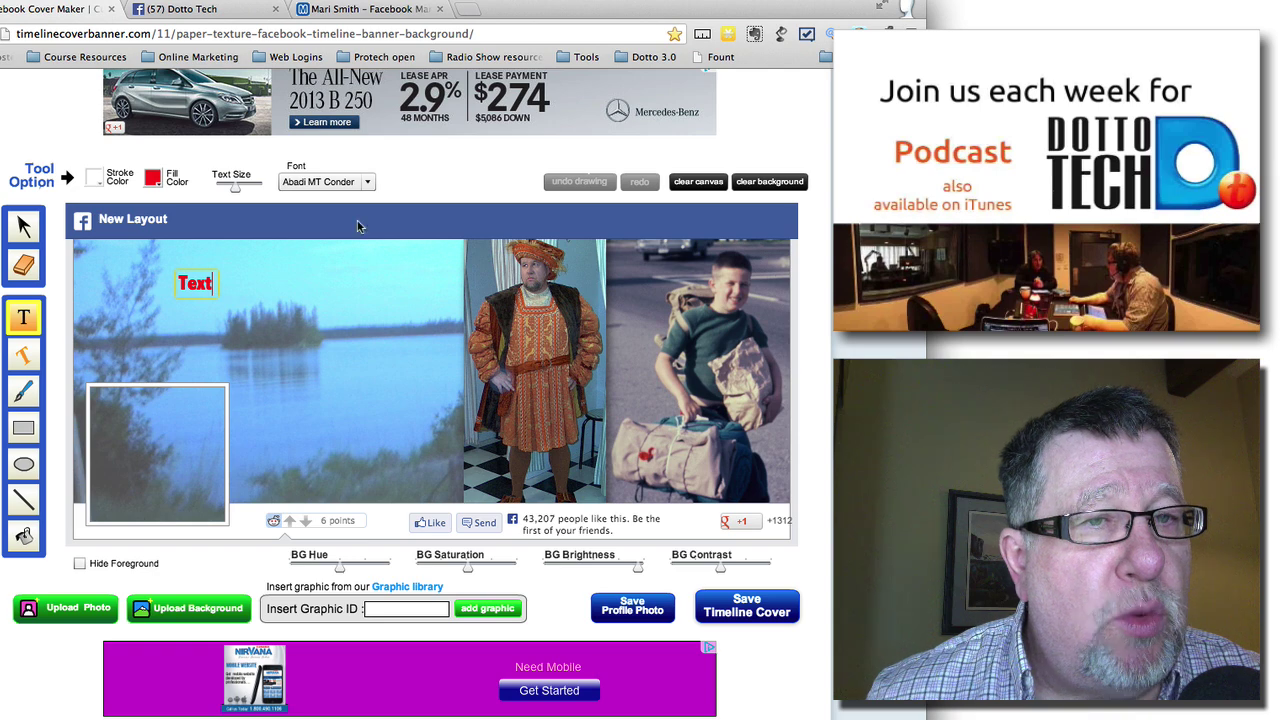
pyautogui.click(366, 182)
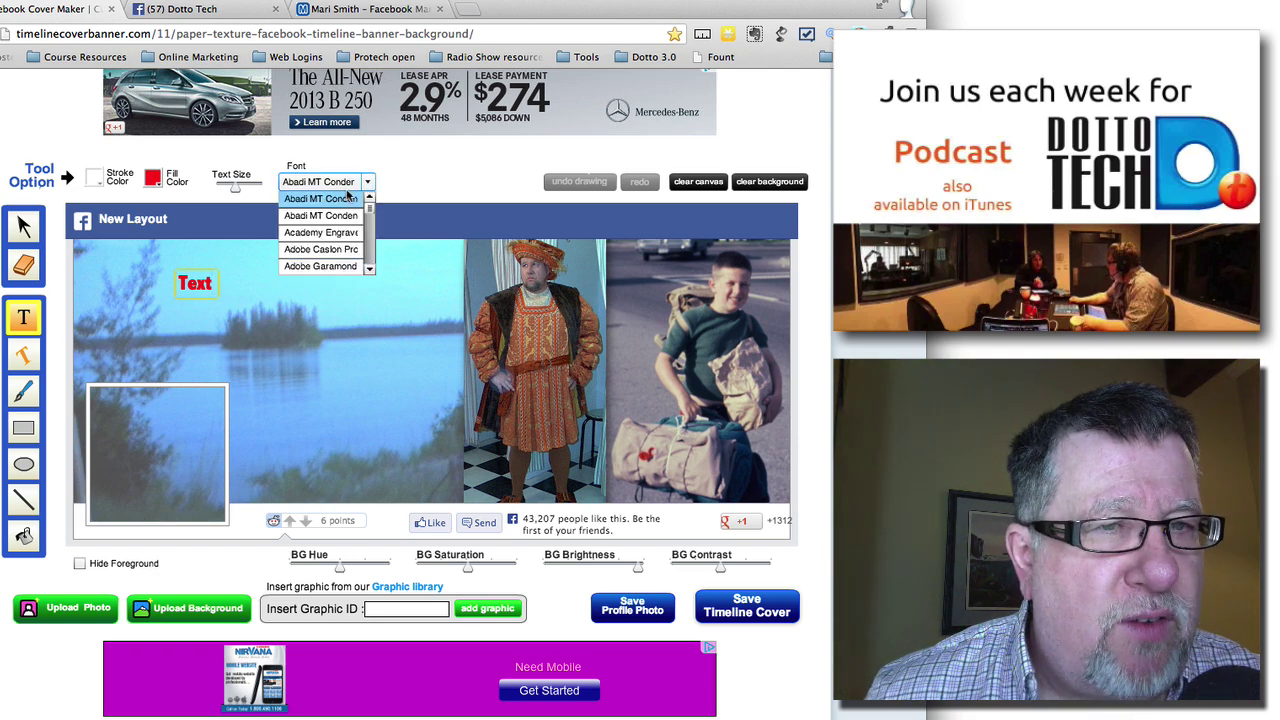
pyautogui.click(345, 199)
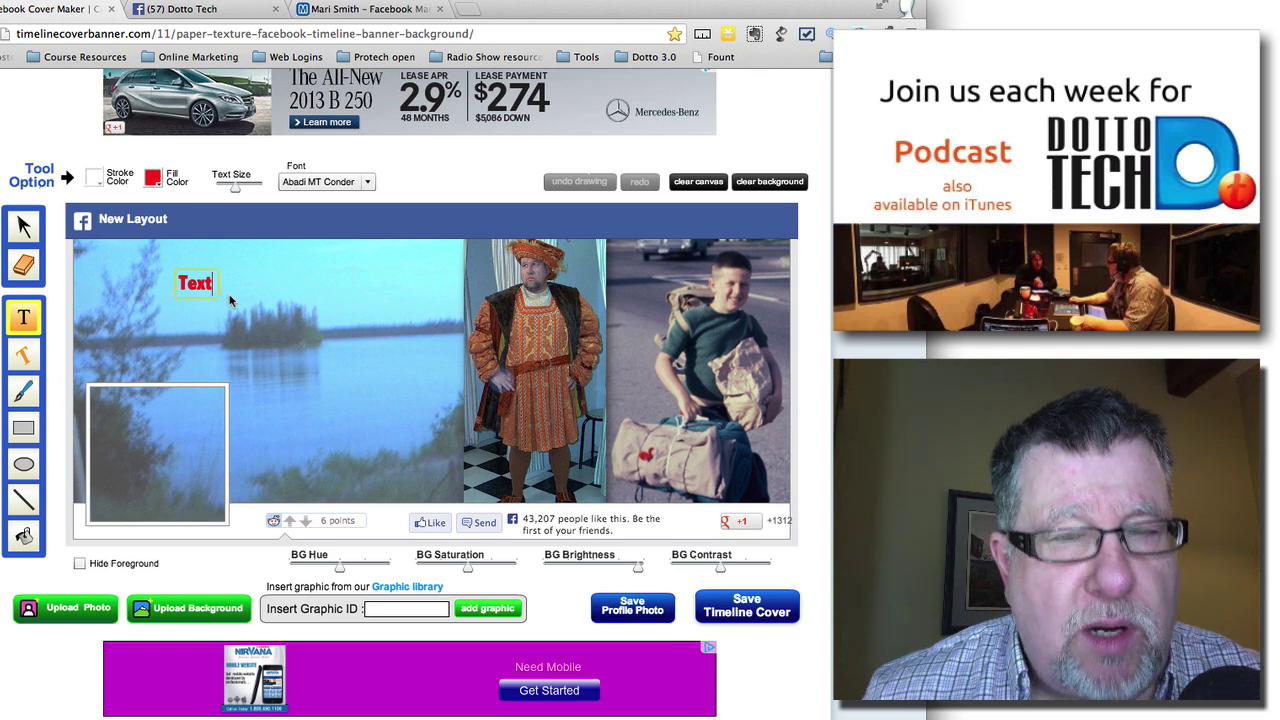
pyautogui.click(570, 332)
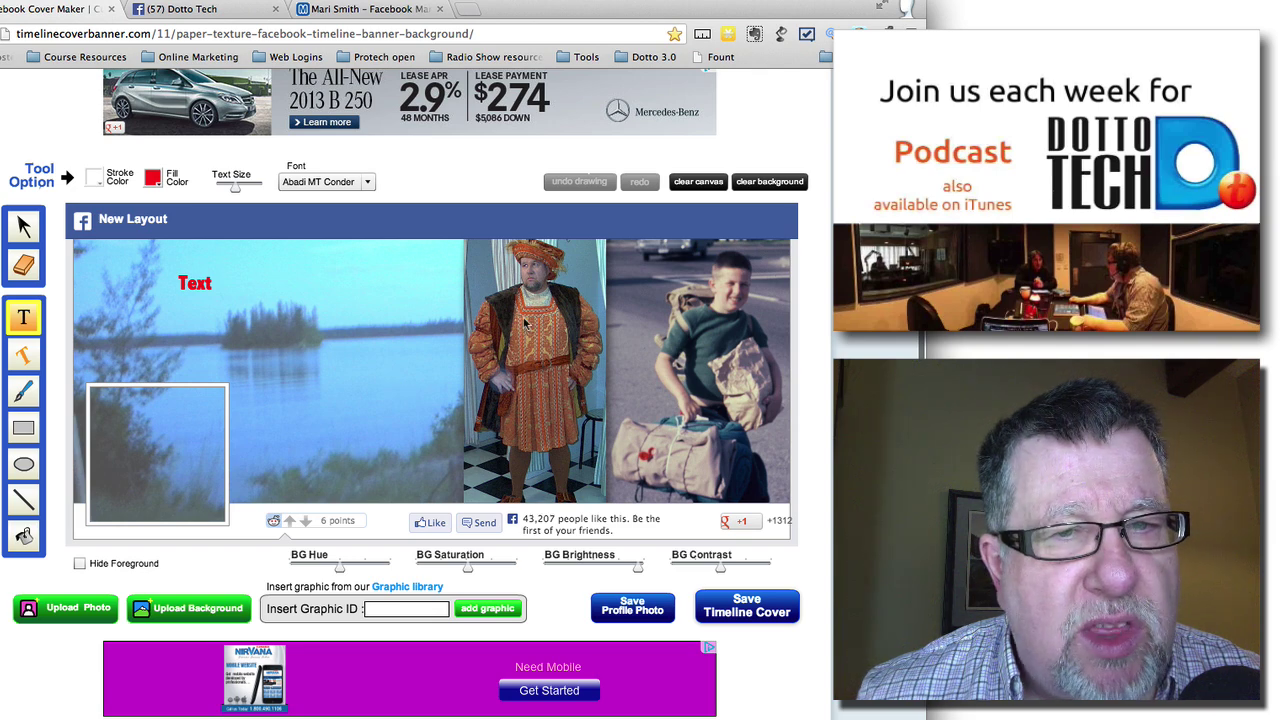
pyautogui.click(562, 440)
pyautogui.click(24, 226)
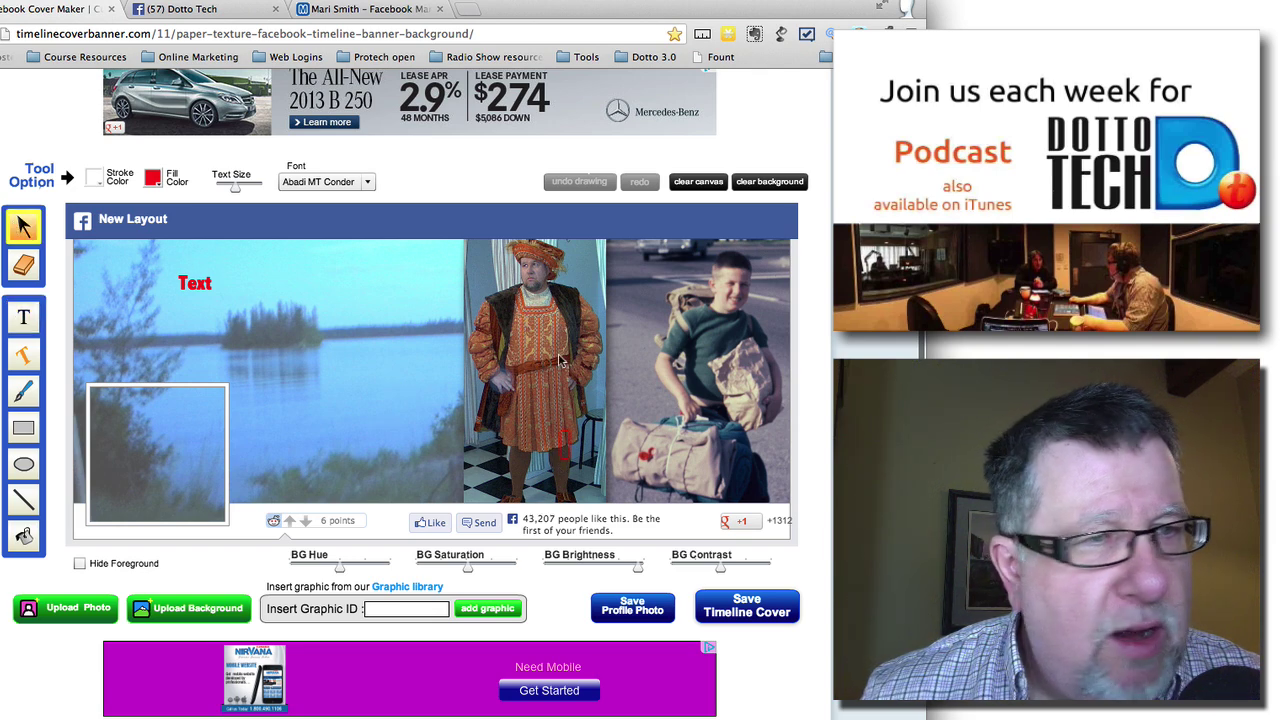
# - Move the costume photo left of the boy's photo, keeping the boy's photo in front
pyautogui.moveTo(502, 350); pyautogui.dragTo(592, 349)
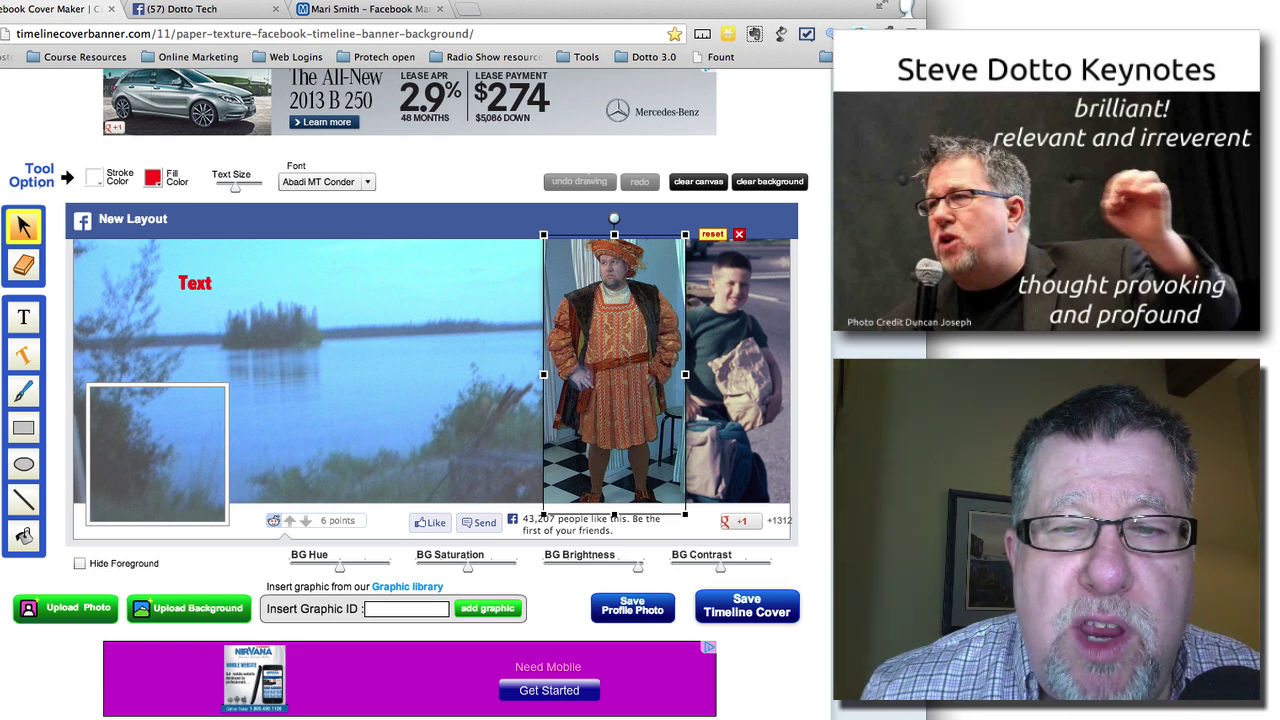
pyautogui.click(757, 414)
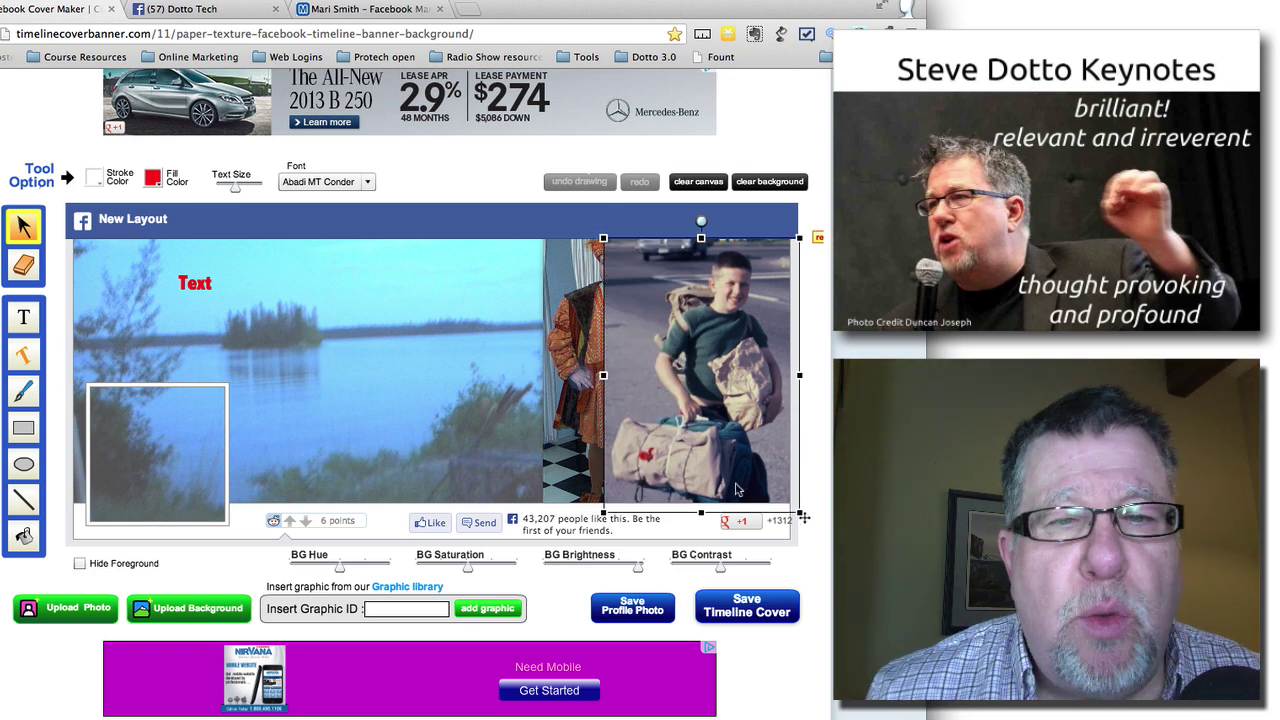
pyautogui.click(320, 464)
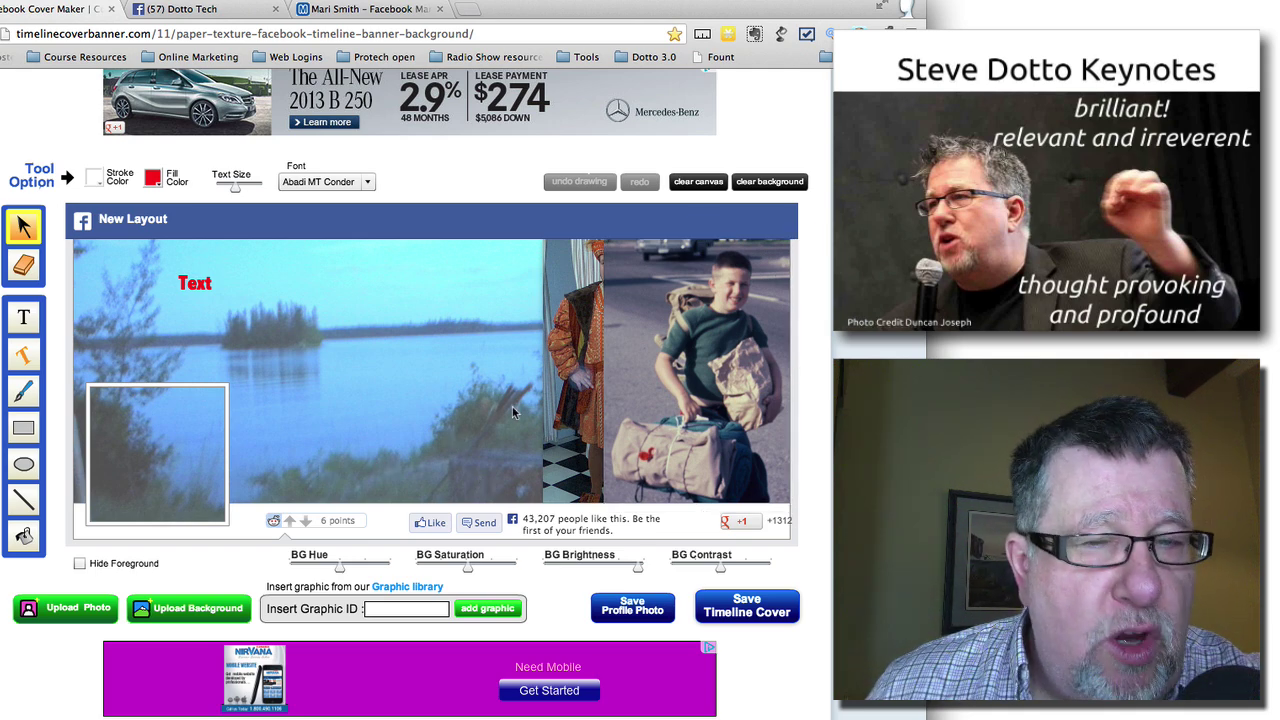
pyautogui.moveTo(560, 372); pyautogui.dragTo(520, 368)
pyautogui.click(735, 338)
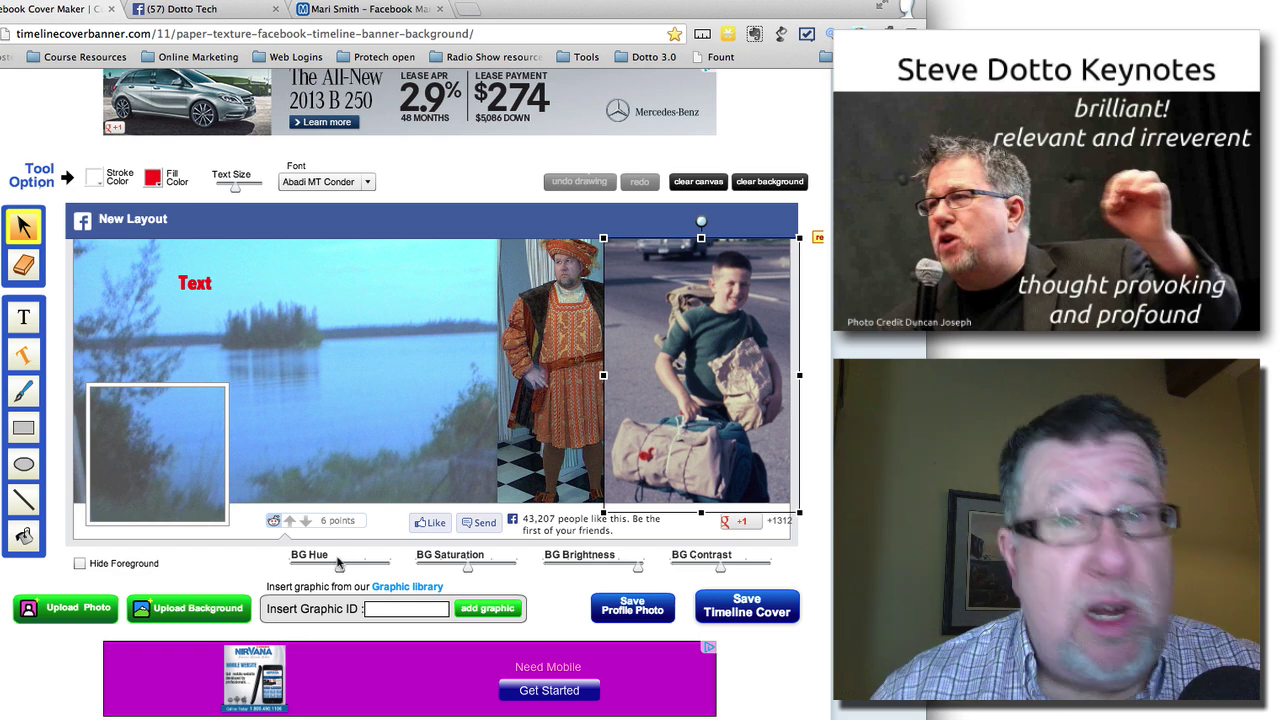
pyautogui.click(756, 606)
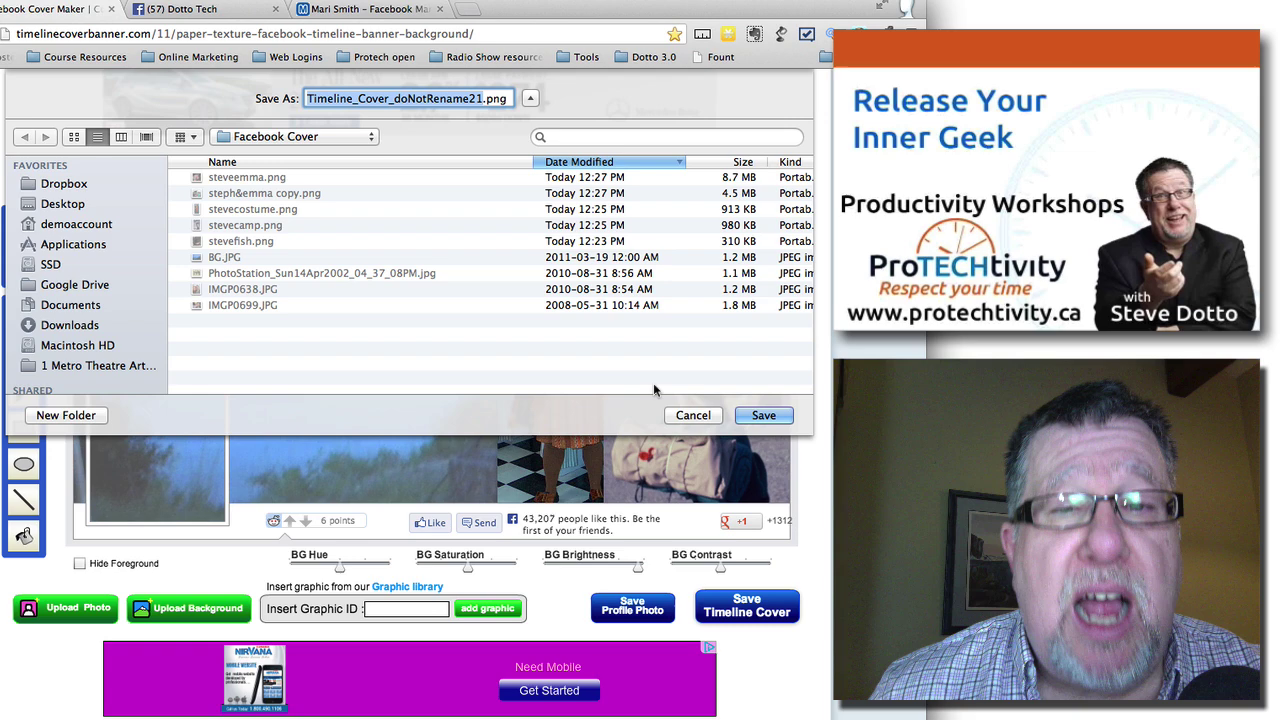
pyautogui.click(695, 417)
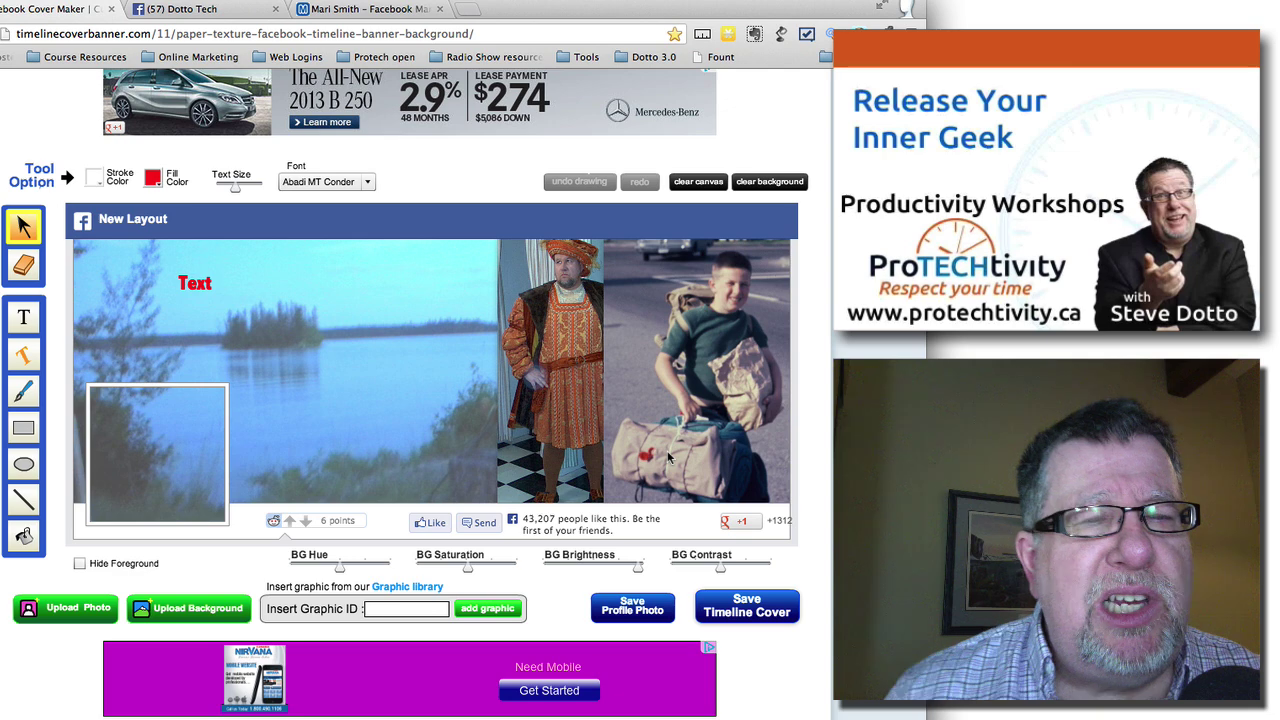